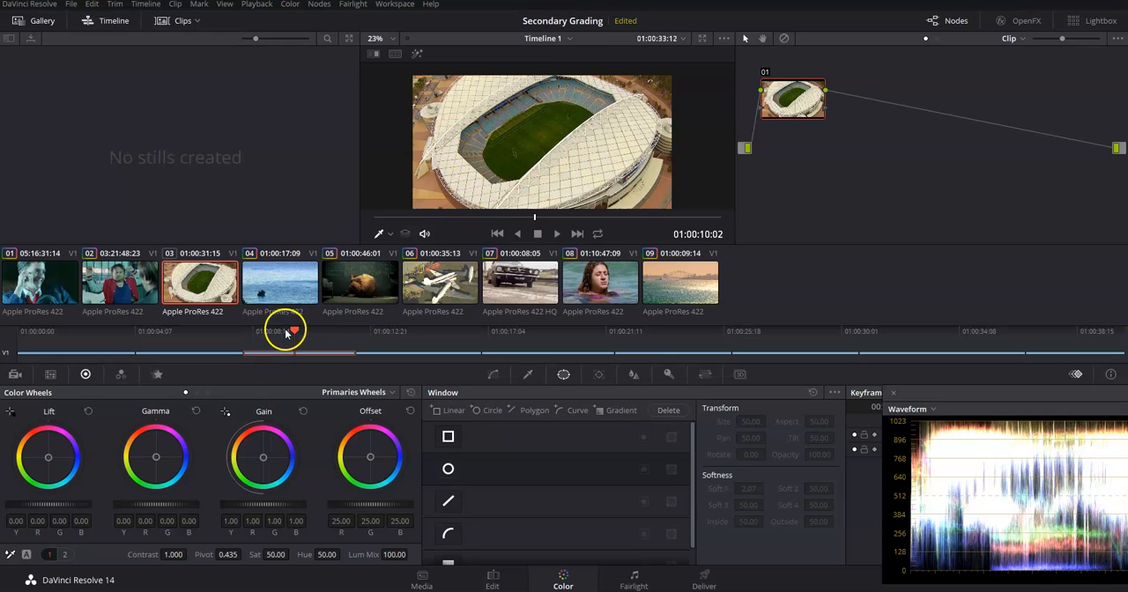
# Show the Qualifier palette for the stadium clip
pyautogui.click(529, 375)
pyautogui.click(562, 375)
pyautogui.click(529, 377)
pyautogui.click(571, 264)
# Line node 01 up with the graph's source and output, and add a serial node after it
pyautogui.moveTo(797, 100); pyautogui.dragTo(800, 160)
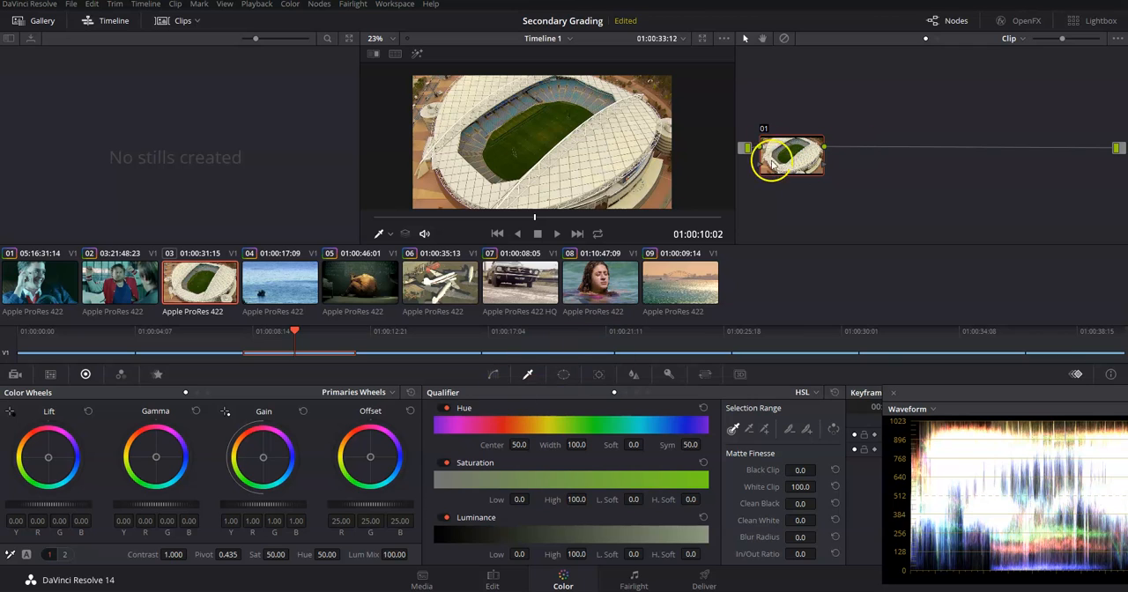
pyautogui.rightClick(792, 163)
pyautogui.moveTo(841, 197)
pyautogui.click(954, 204)
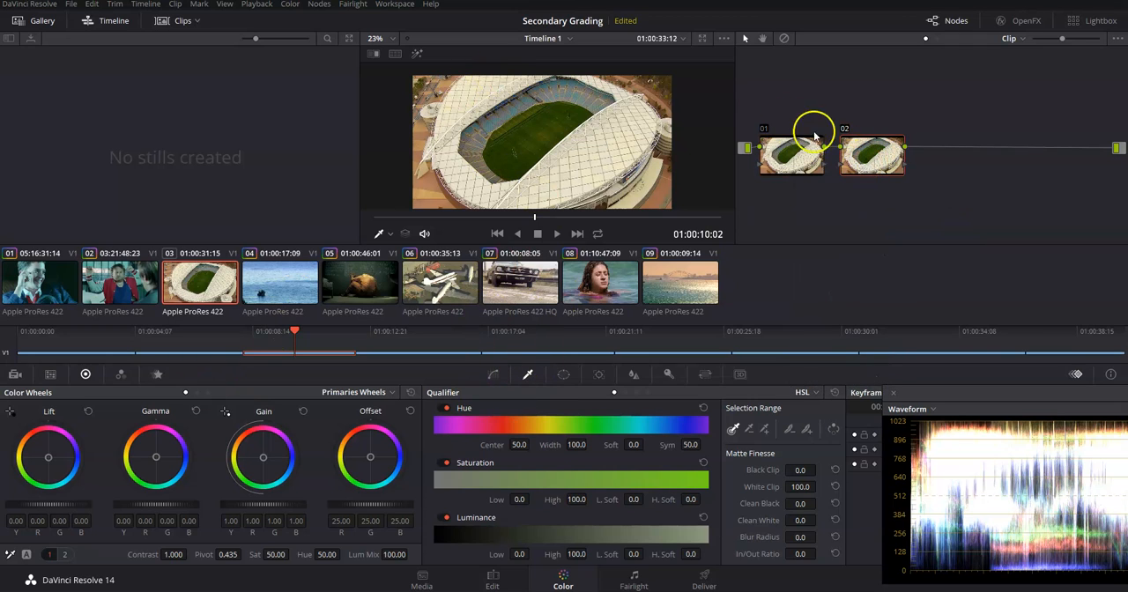
pyautogui.click(798, 166)
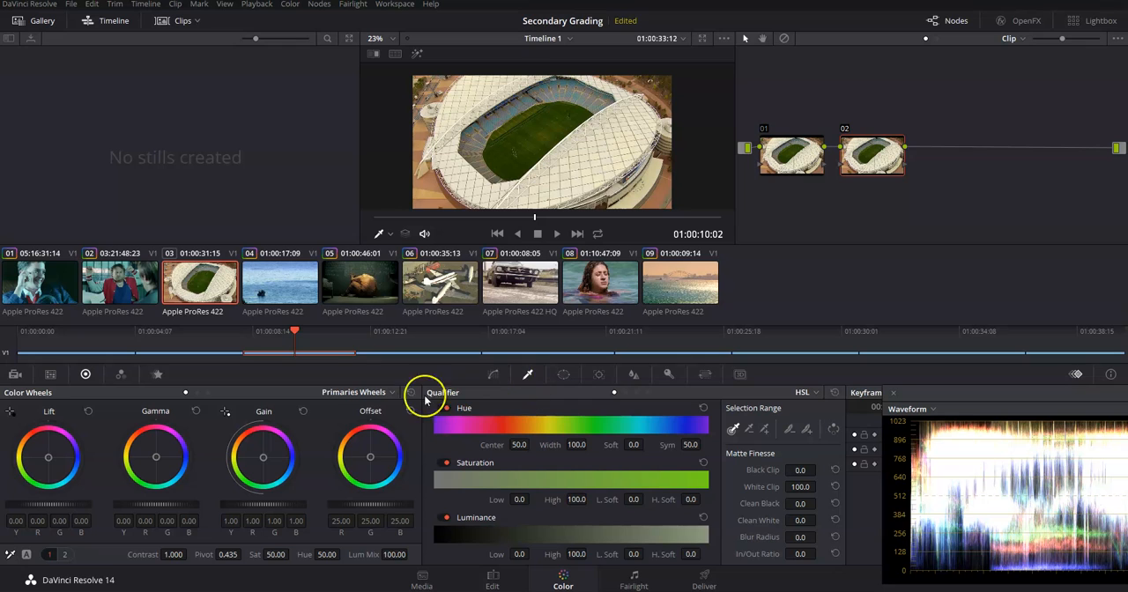
# Scrub back and forth through the stadium clip to examine the pitch, ending near the clip's start at 01:00:08:11
pyautogui.moveTo(290, 331); pyautogui.dragTo(248, 341)
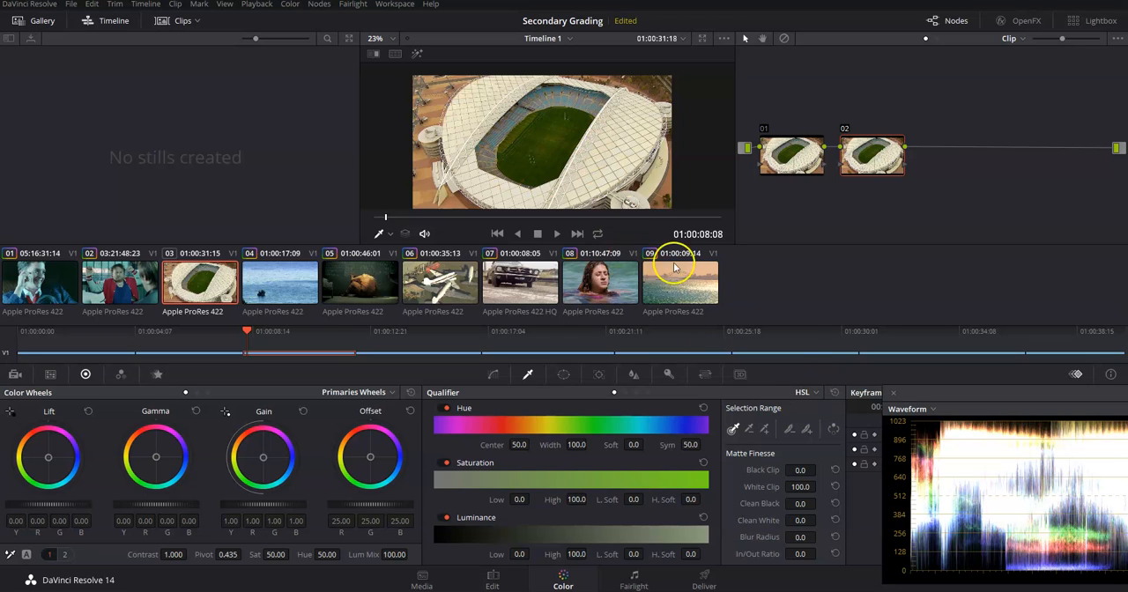
pyautogui.moveTo(248, 332); pyautogui.dragTo(270, 340)
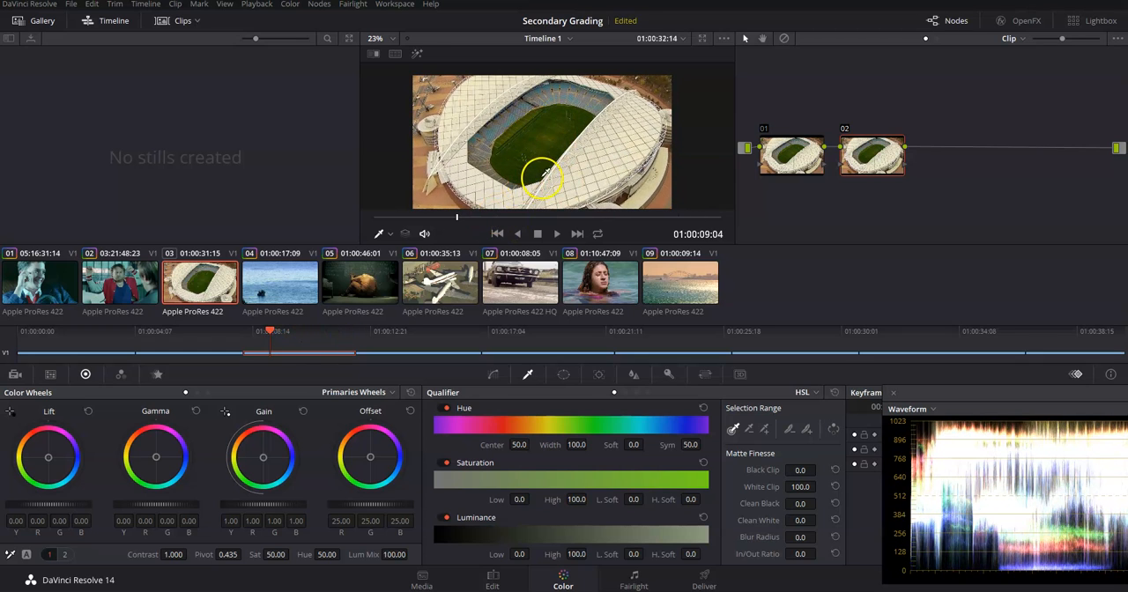
pyautogui.click(272, 331)
pyautogui.moveTo(272, 331)
pyautogui.mouseDown()
pyautogui.moveTo(290, 331)
pyautogui.moveTo(265, 331)
pyautogui.mouseUp()
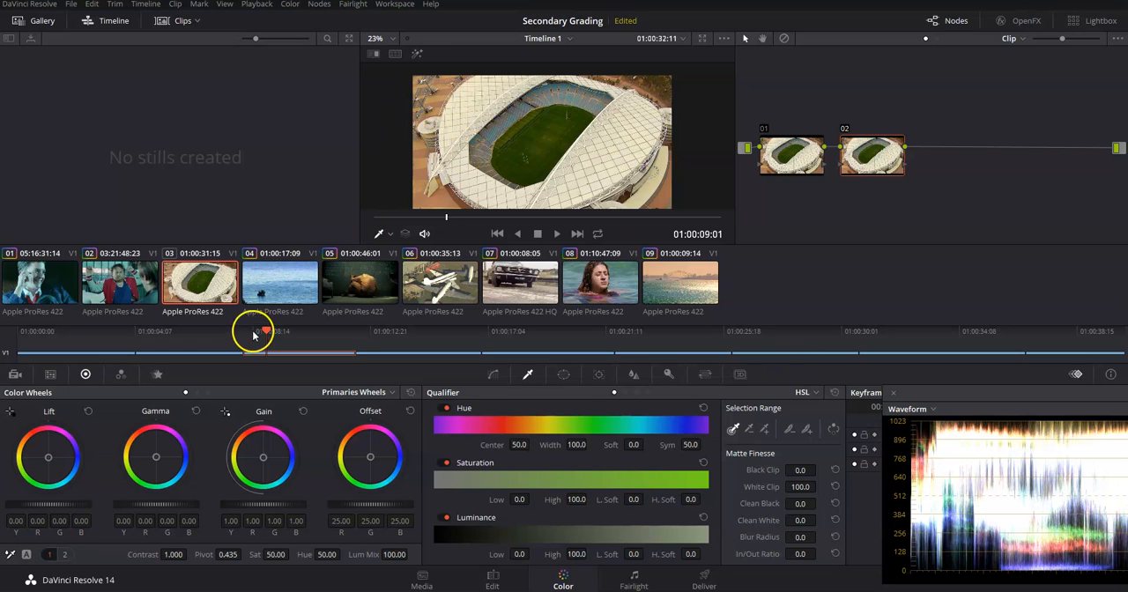
pyautogui.moveTo(265, 332); pyautogui.dragTo(303, 345)
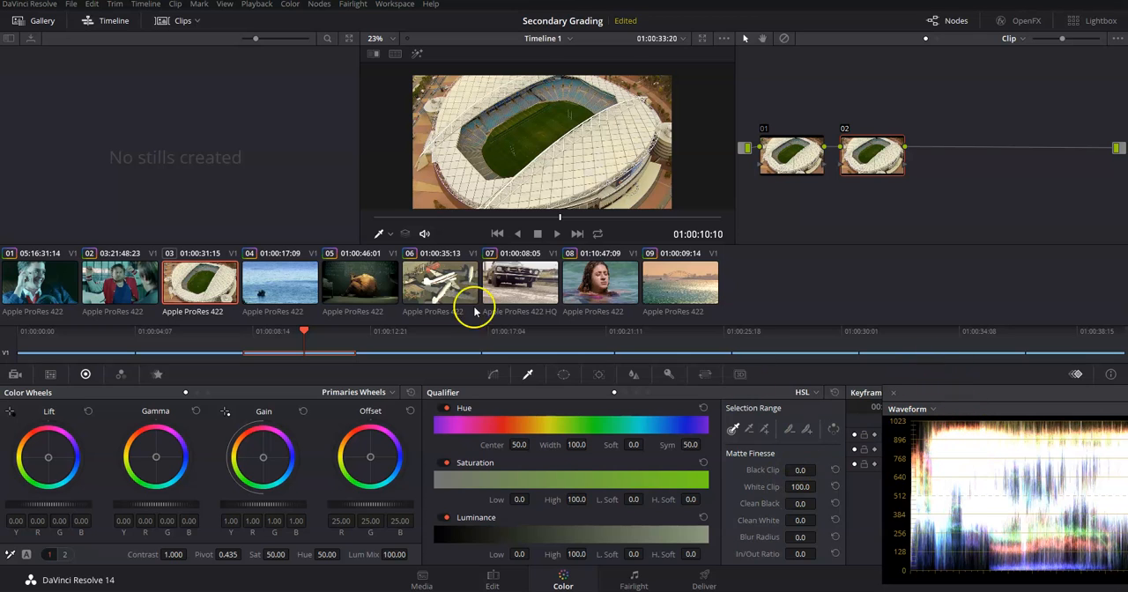
pyautogui.moveTo(305, 332); pyautogui.dragTo(249, 344)
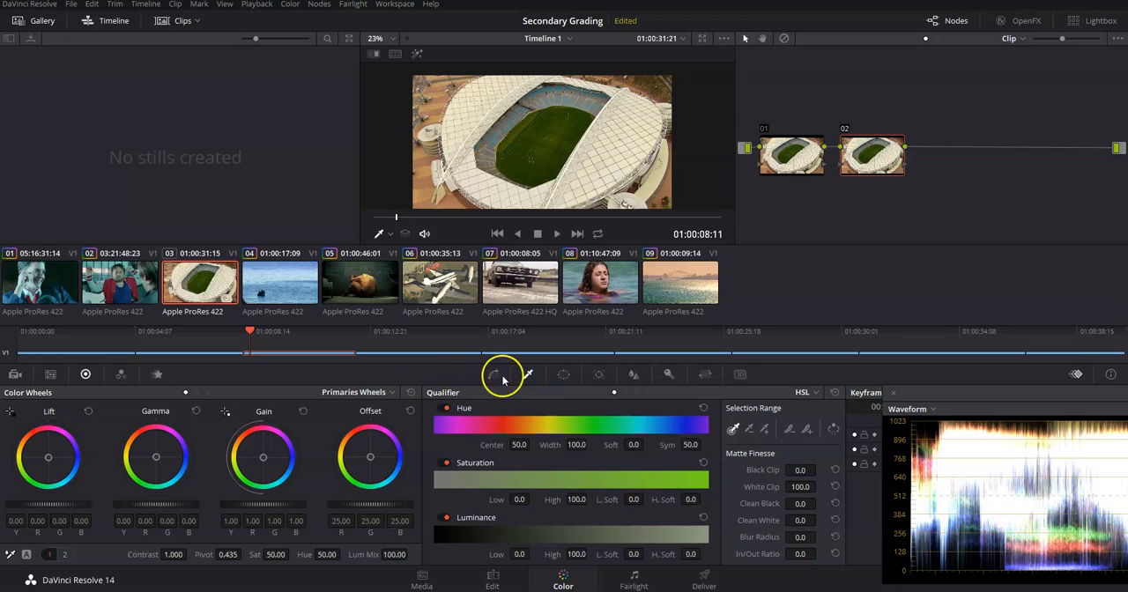
# Sample the green pitch on node 02 with the qualifier picker and highlight the selection in the viewer
pyautogui.click(552, 113)
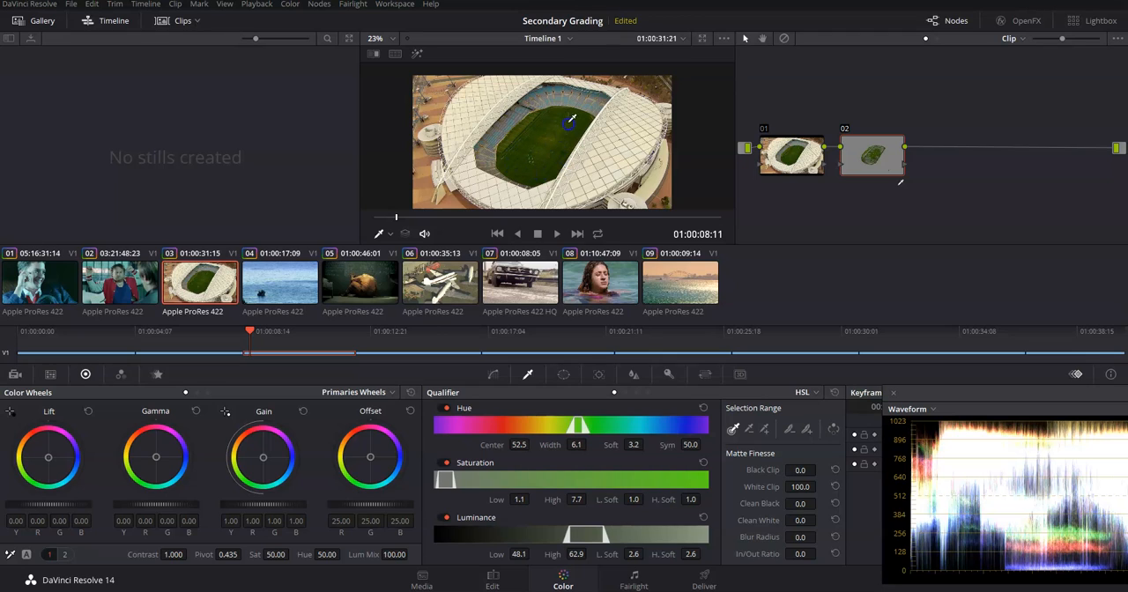
pyautogui.moveTo(545, 115); pyautogui.dragTo(520, 134)
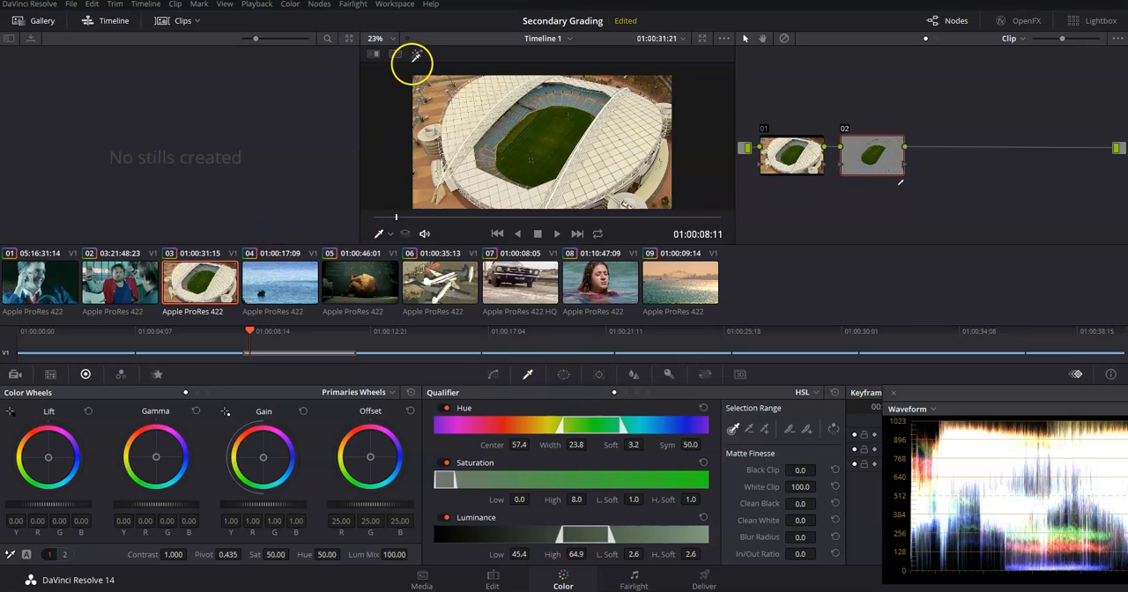
pyautogui.click(418, 56)
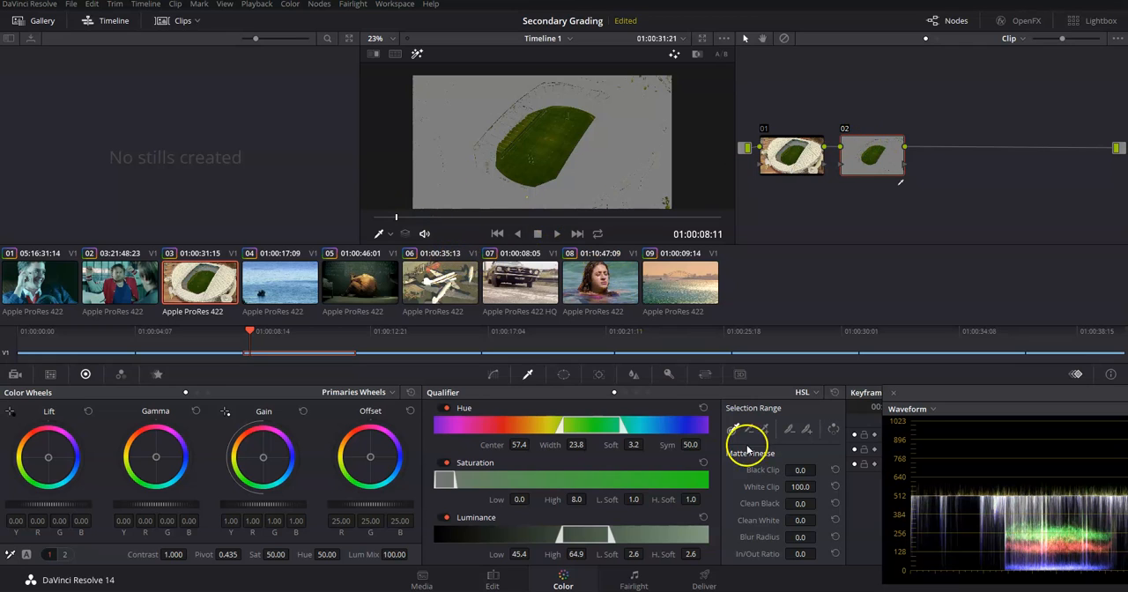
# Reset the qualifier's hue, saturation and luminance ranges
pyautogui.click(703, 410)
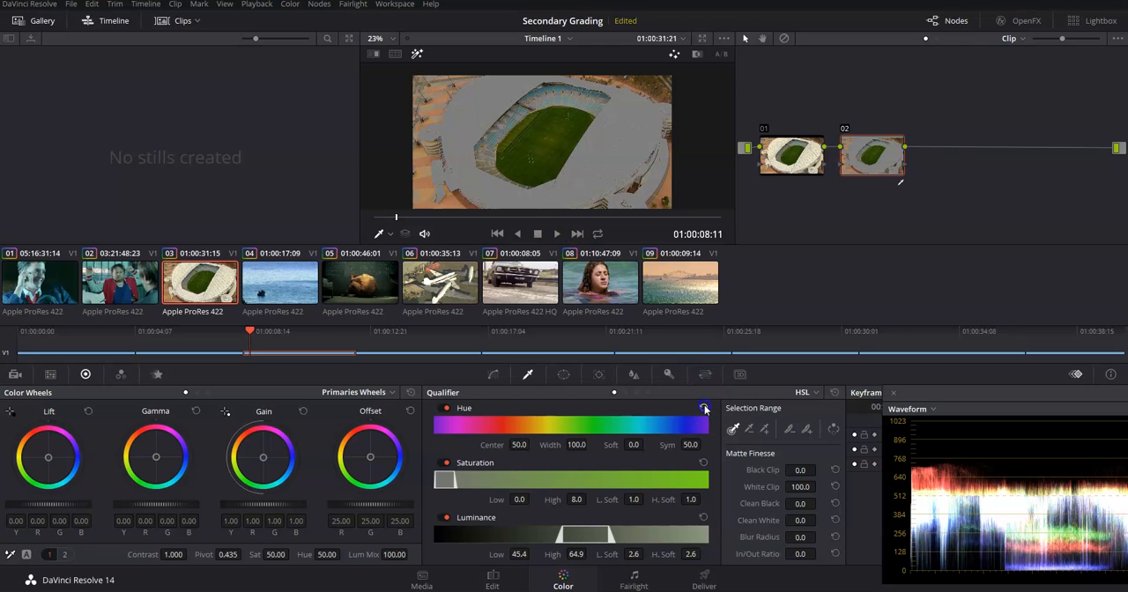
pyautogui.click(705, 469)
pyautogui.click(703, 517)
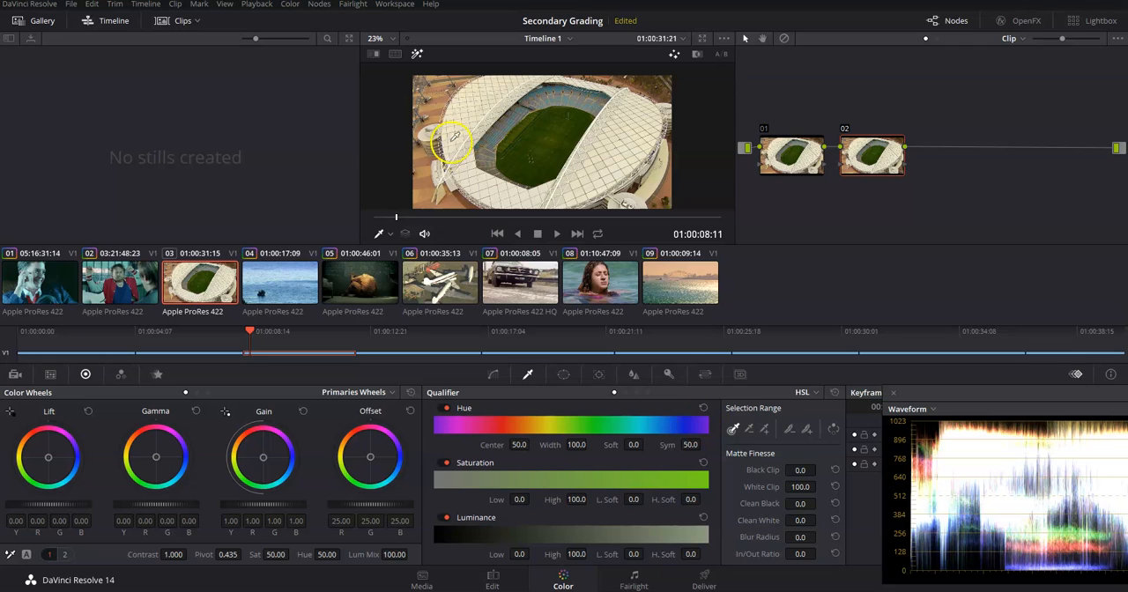
# Sample across the middle of the pitch again to qualify its green, and compare the image with the highlight on and off
pyautogui.moveTo(536, 148)
pyautogui.mouseDown()
pyautogui.moveTo(553, 117)
pyautogui.moveTo(422, 50)
pyautogui.moveTo(549, 115)
pyautogui.moveTo(509, 141)
pyautogui.mouseUp()
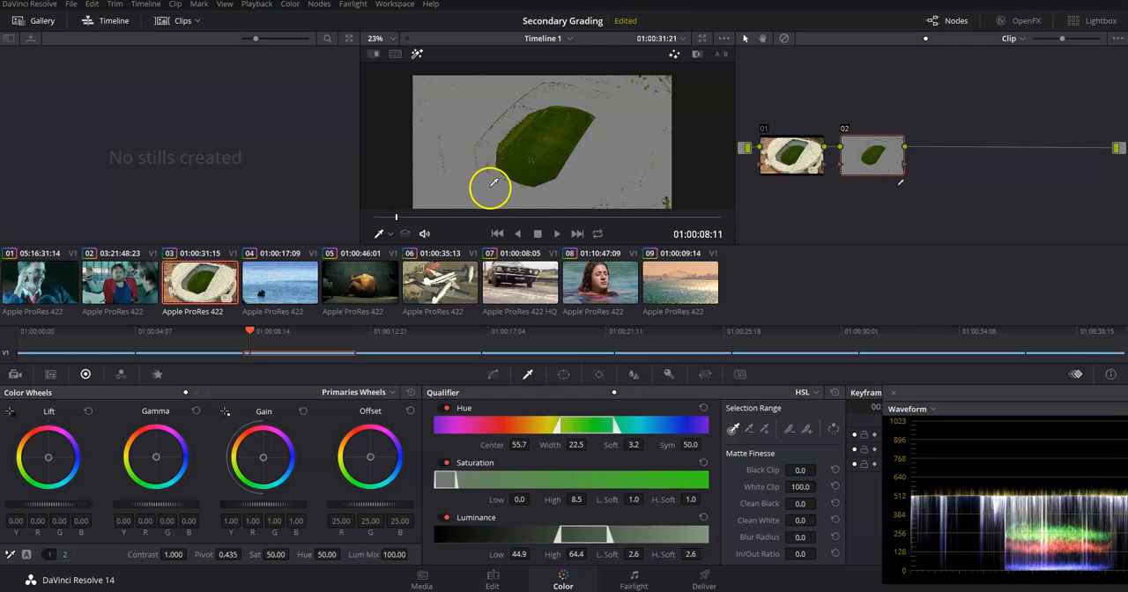
pyautogui.click(417, 54)
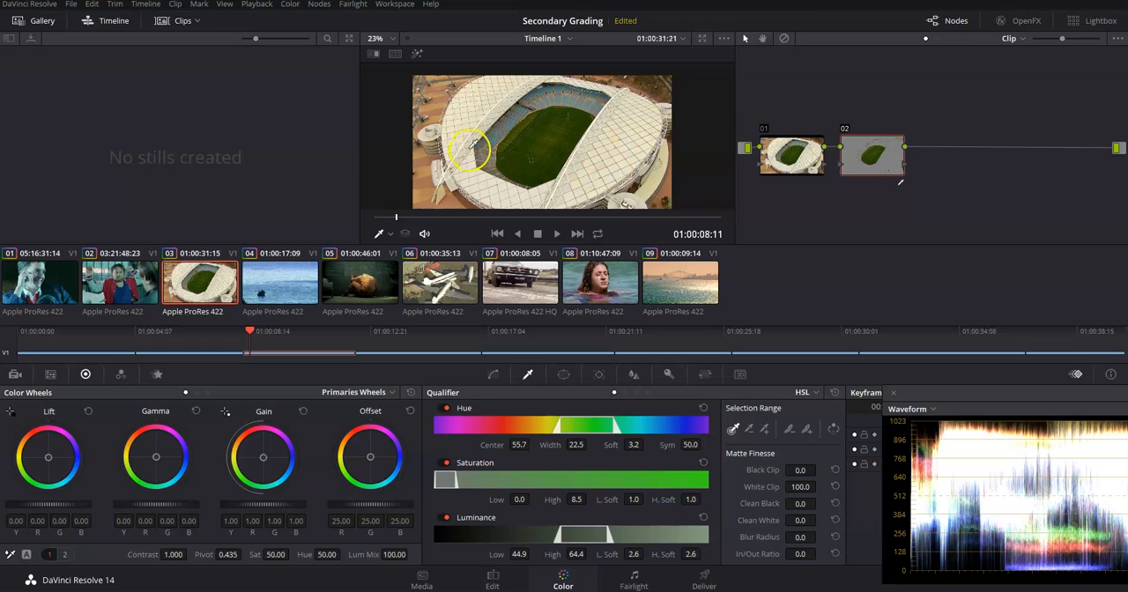
pyautogui.click(415, 54)
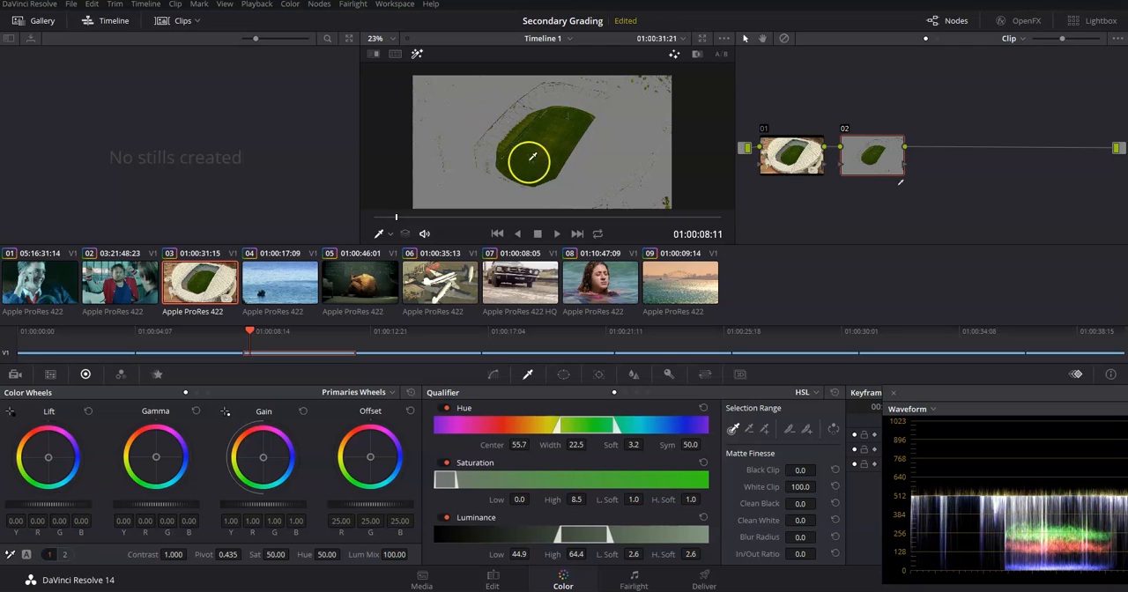
pyautogui.click(417, 55)
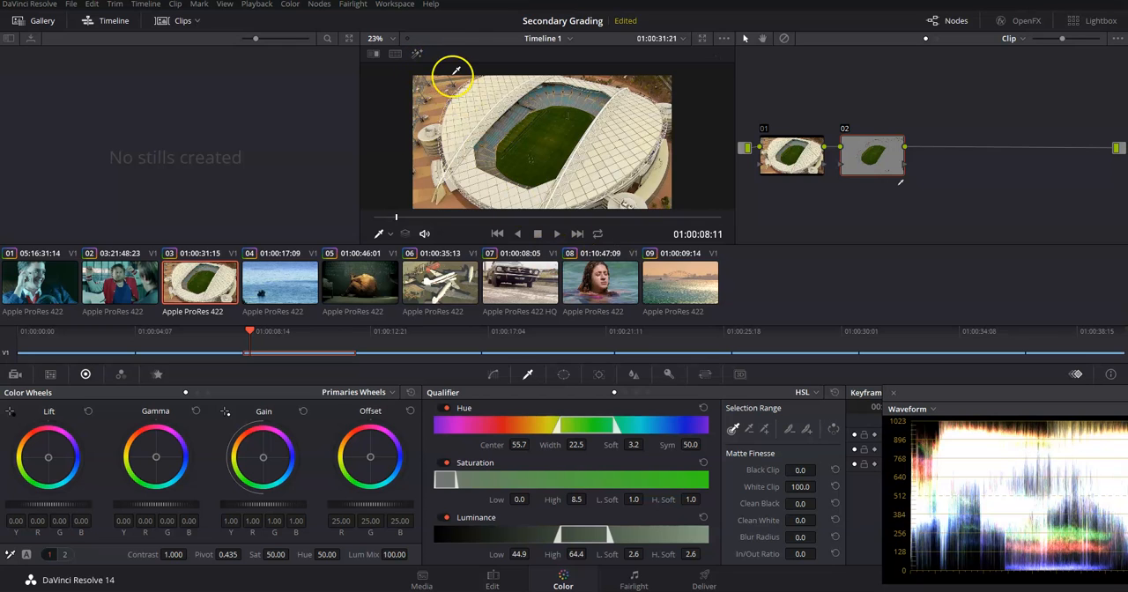
# Bring both scopes fully into view, compare waveform and vectorscope with the highlight on and off, and move the scopes clear of the qualifier
pyautogui.moveTo(1037, 394); pyautogui.dragTo(612, 373)
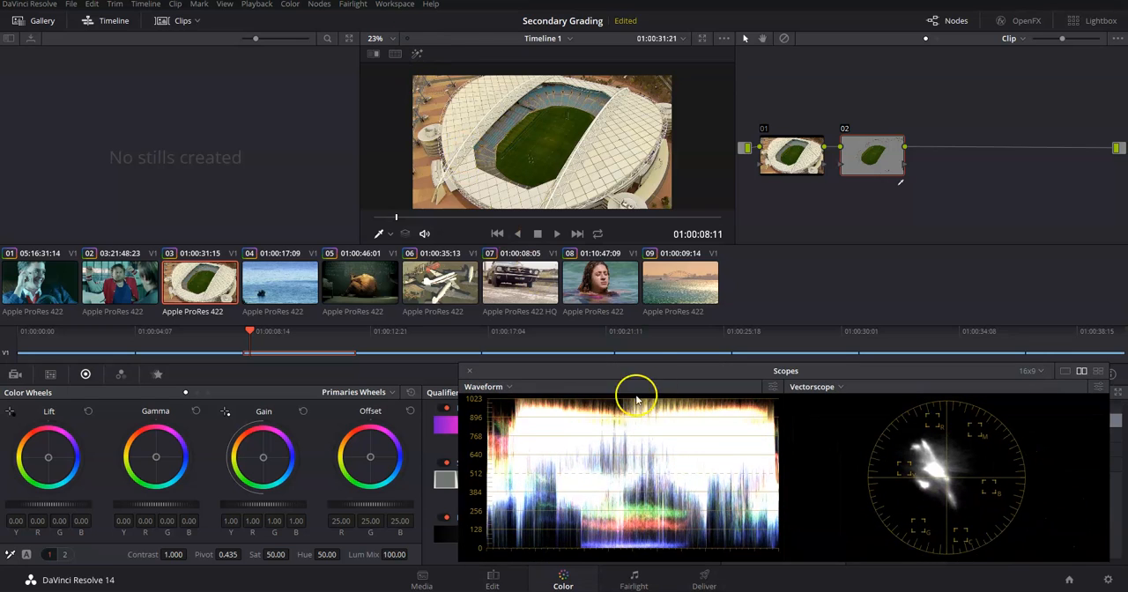
pyautogui.click(416, 55)
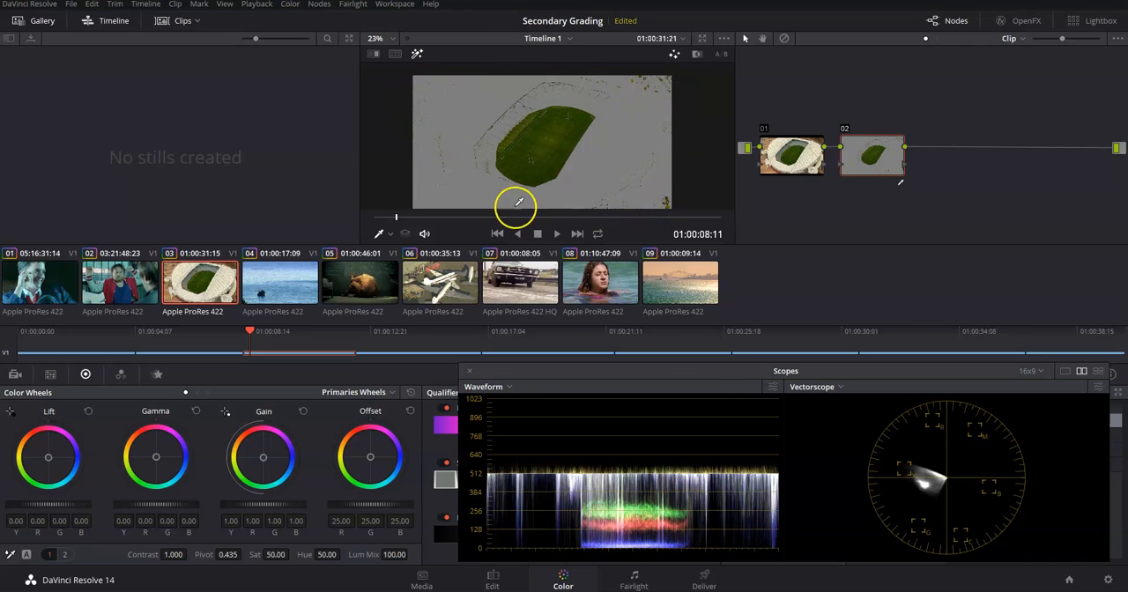
pyautogui.click(433, 139)
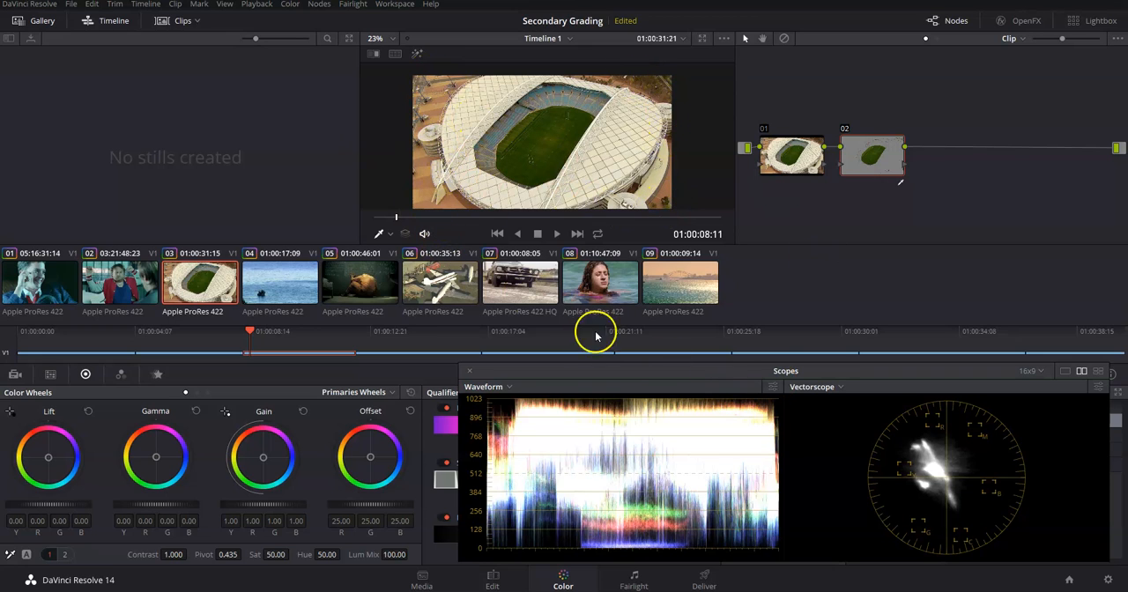
pyautogui.moveTo(598, 369); pyautogui.dragTo(868, 370)
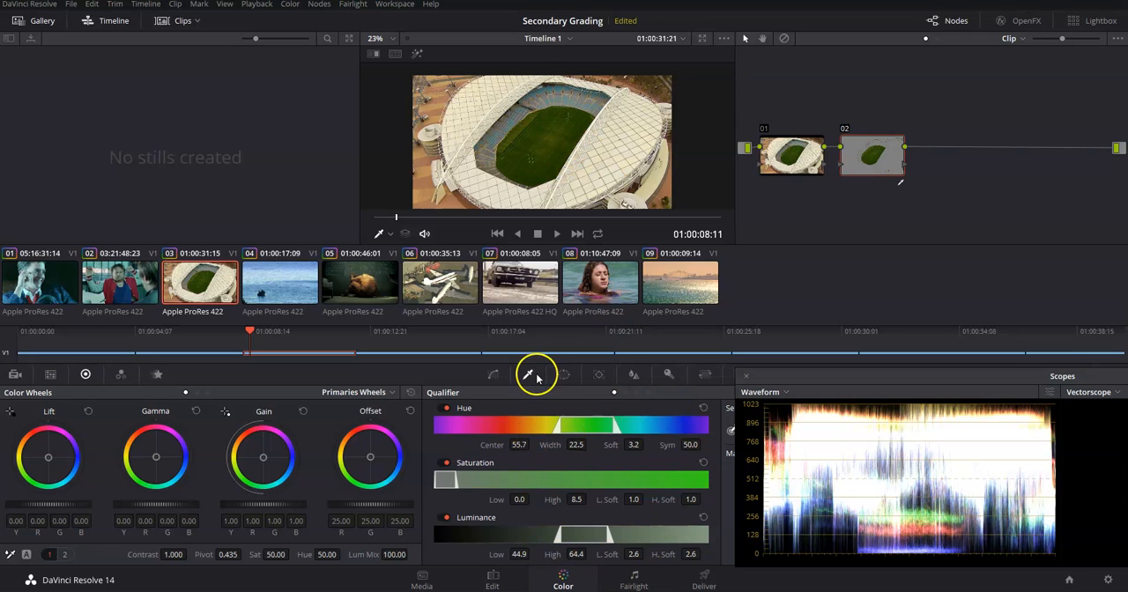
# With the selection highlighted, refine the qualifier's hue to Center 55.8, Width 18.1, Soft 3.9 and Sym 50.0
pyautogui.click(417, 54)
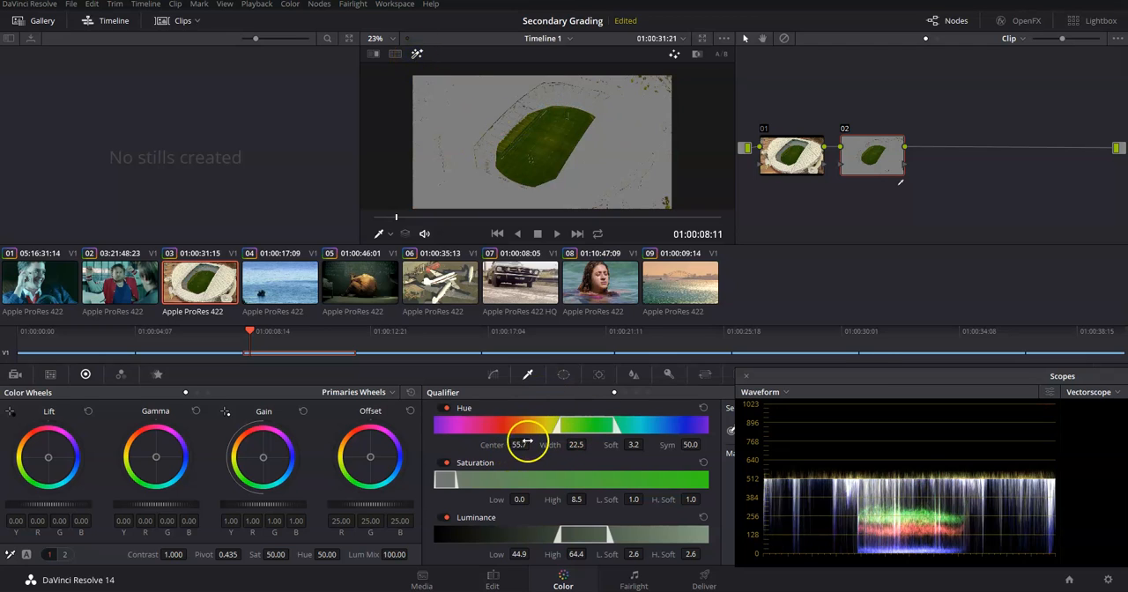
pyautogui.moveTo(518, 445)
pyautogui.mouseDown()
pyautogui.moveTo(536, 447)
pyautogui.moveTo(518, 445)
pyautogui.mouseUp()
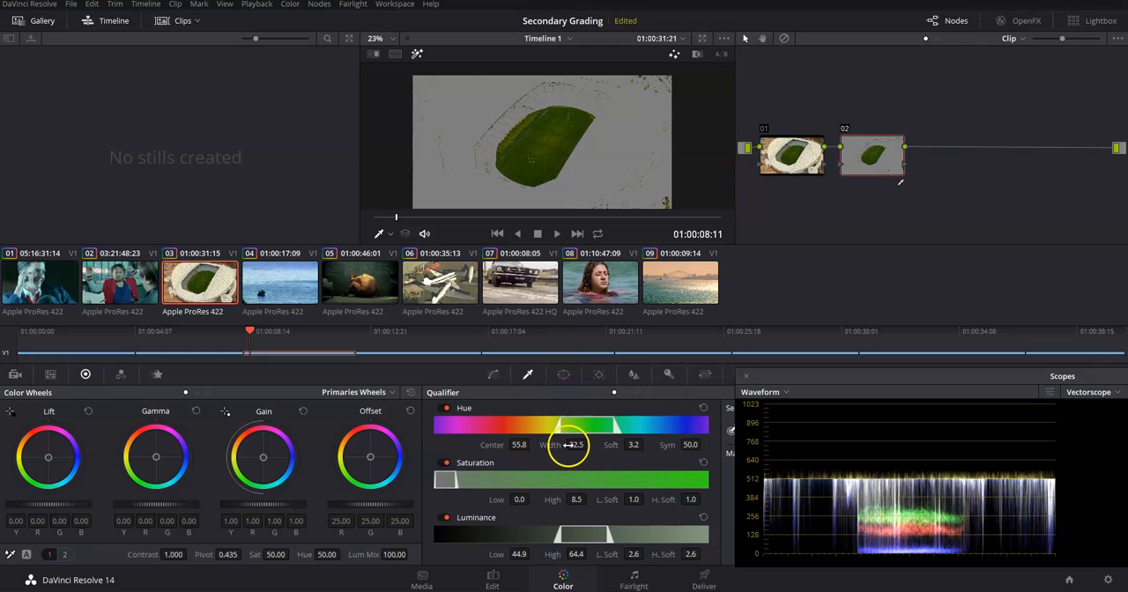
pyautogui.moveTo(578, 445); pyautogui.dragTo(549, 448)
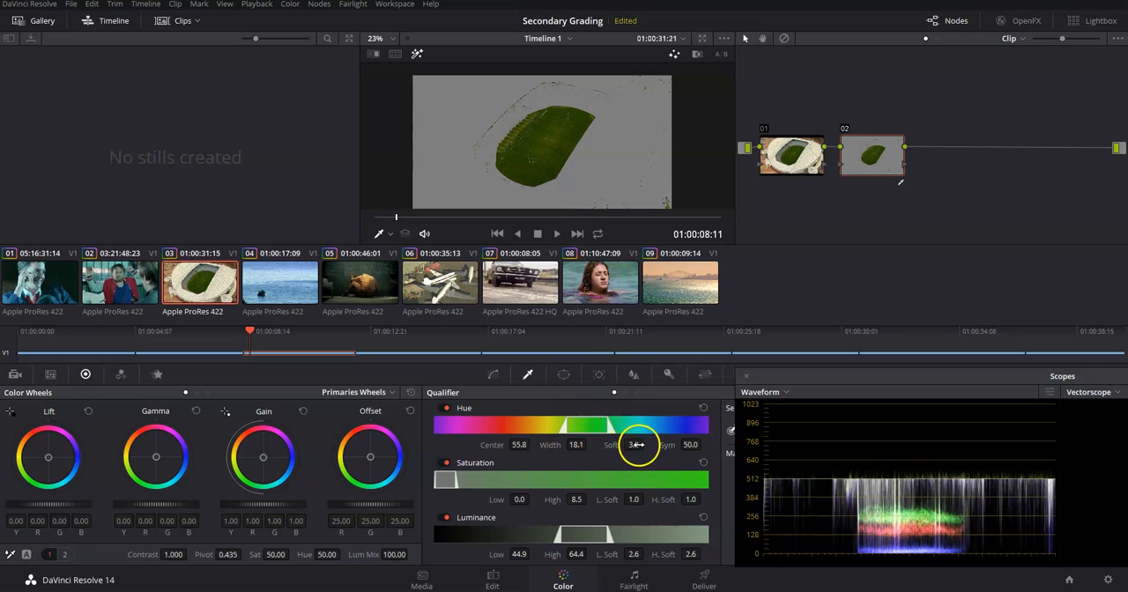
pyautogui.moveTo(635, 446)
pyautogui.mouseDown()
pyautogui.moveTo(614, 446)
pyautogui.moveTo(653, 447)
pyautogui.moveTo(612, 447)
pyautogui.moveTo(639, 447)
pyautogui.mouseUp()
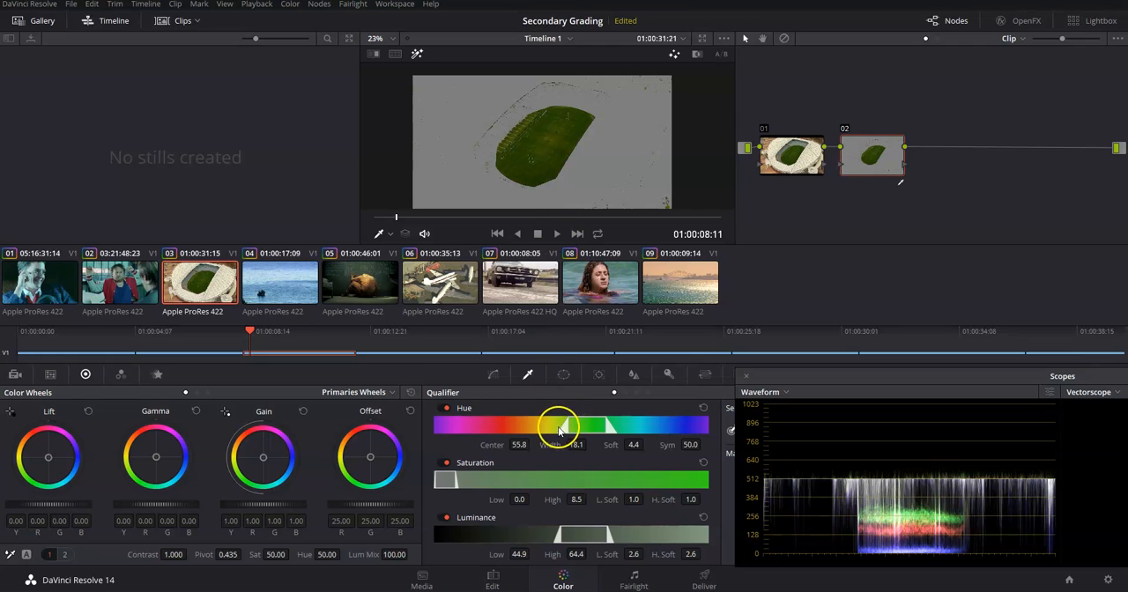
pyautogui.moveTo(635, 445)
pyautogui.mouseDown()
pyautogui.moveTo(650, 445)
pyautogui.moveTo(626, 446)
pyautogui.moveTo(640, 445)
pyautogui.mouseUp()
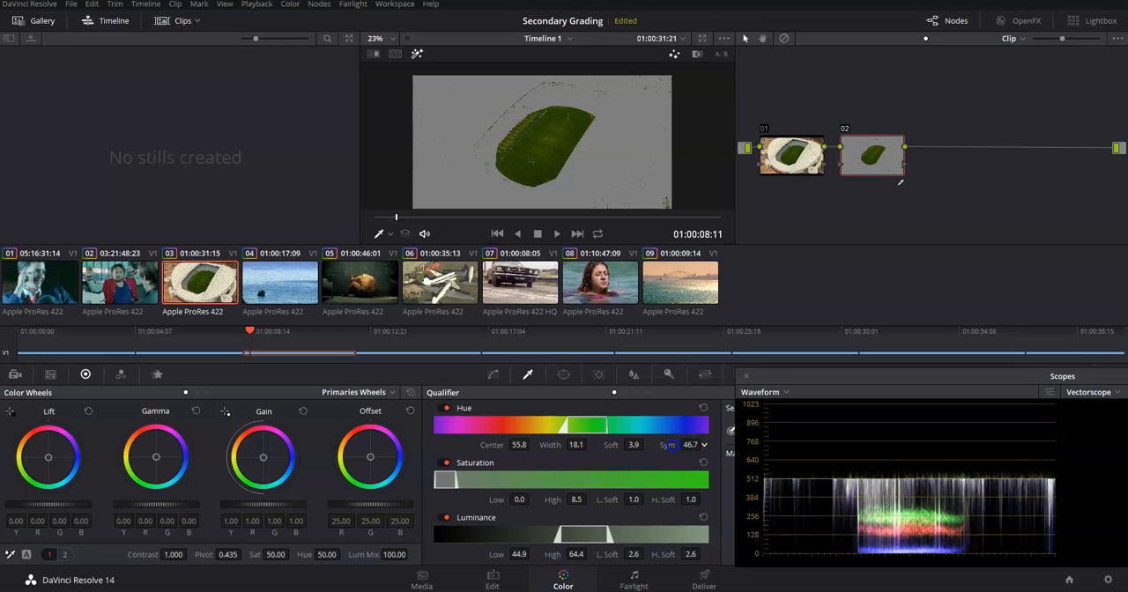
pyautogui.moveTo(712, 444); pyautogui.dragTo(725, 445)
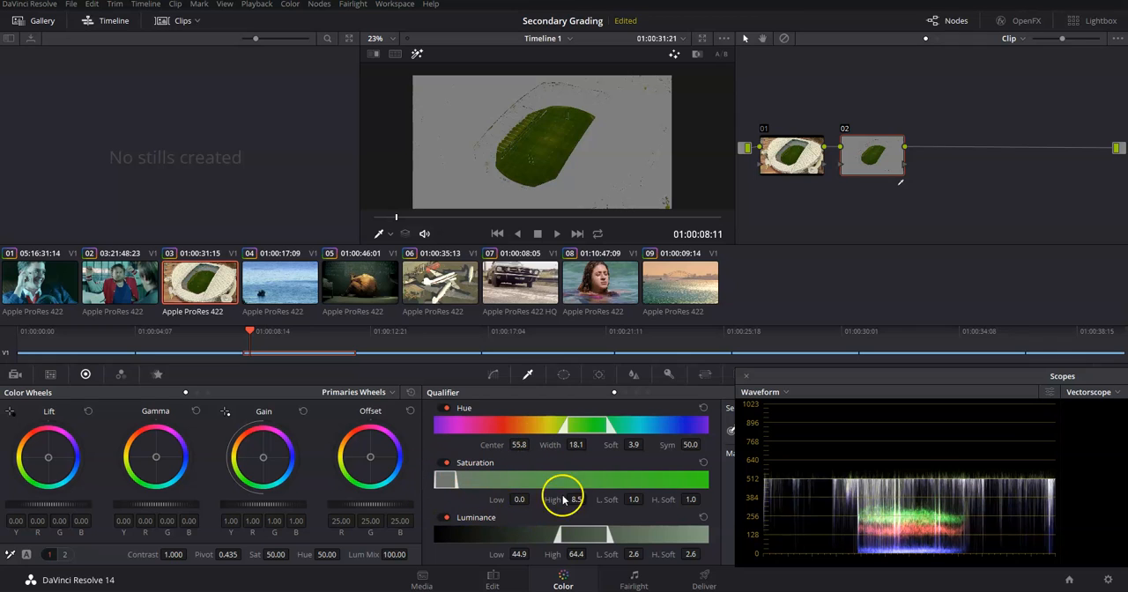
# Set saturation High to 8.8 with H. Soft 1.5 and the luminance range to 39.0–59.7, and check the selection with the highlight
pyautogui.moveTo(517, 499)
pyautogui.mouseDown()
pyautogui.moveTo(572, 499)
pyautogui.moveTo(512, 499)
pyautogui.mouseUp()
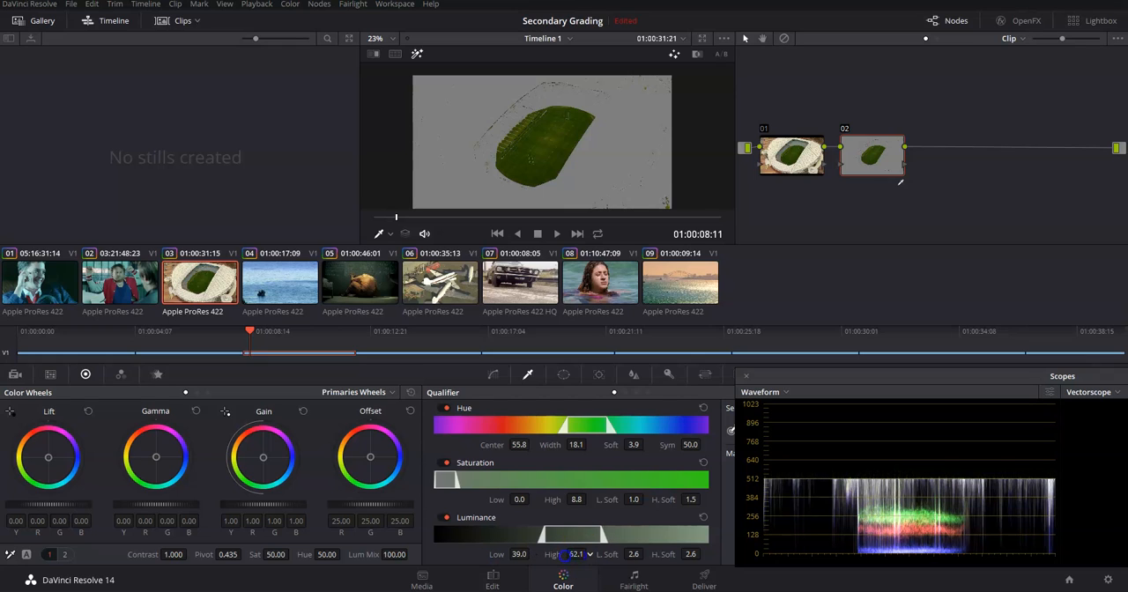
pyautogui.moveTo(555, 554); pyautogui.dragTo(550, 554)
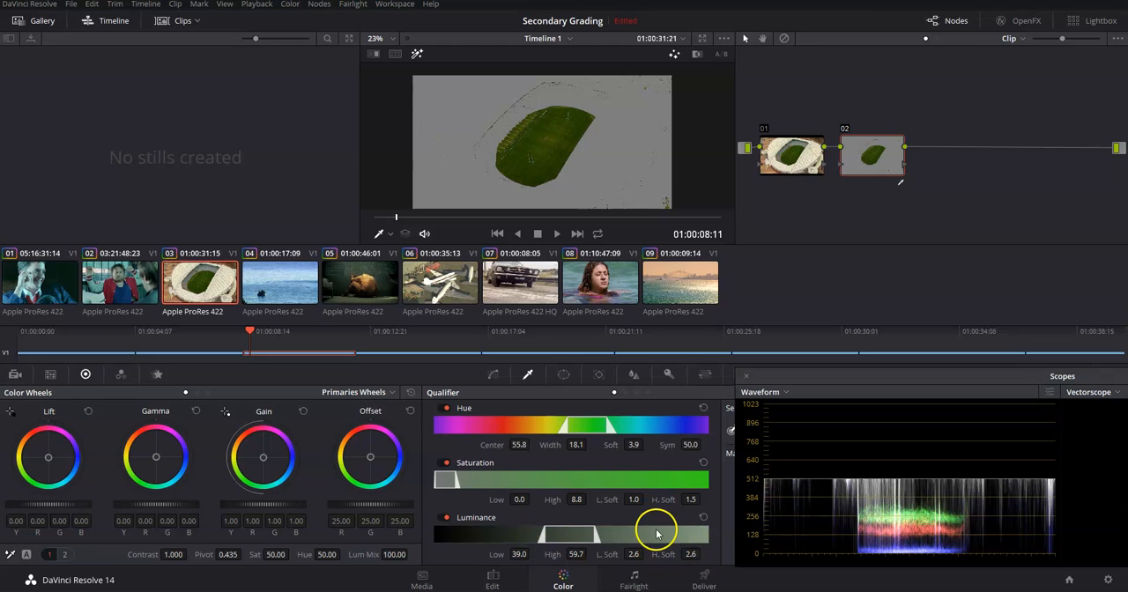
pyautogui.click(415, 55)
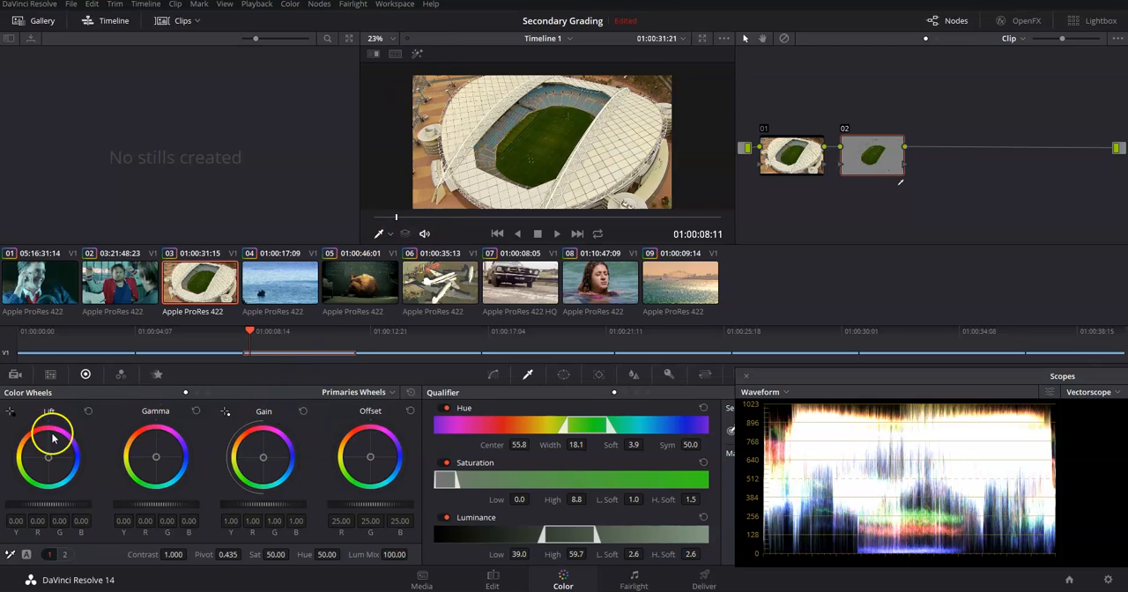
pyautogui.click(417, 54)
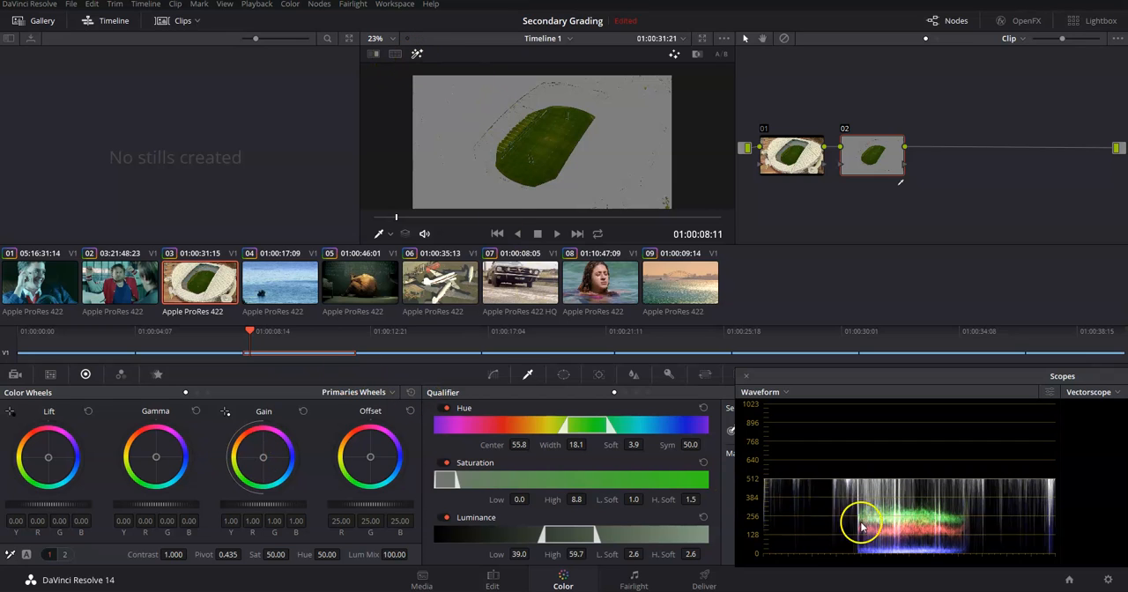
pyautogui.click(417, 55)
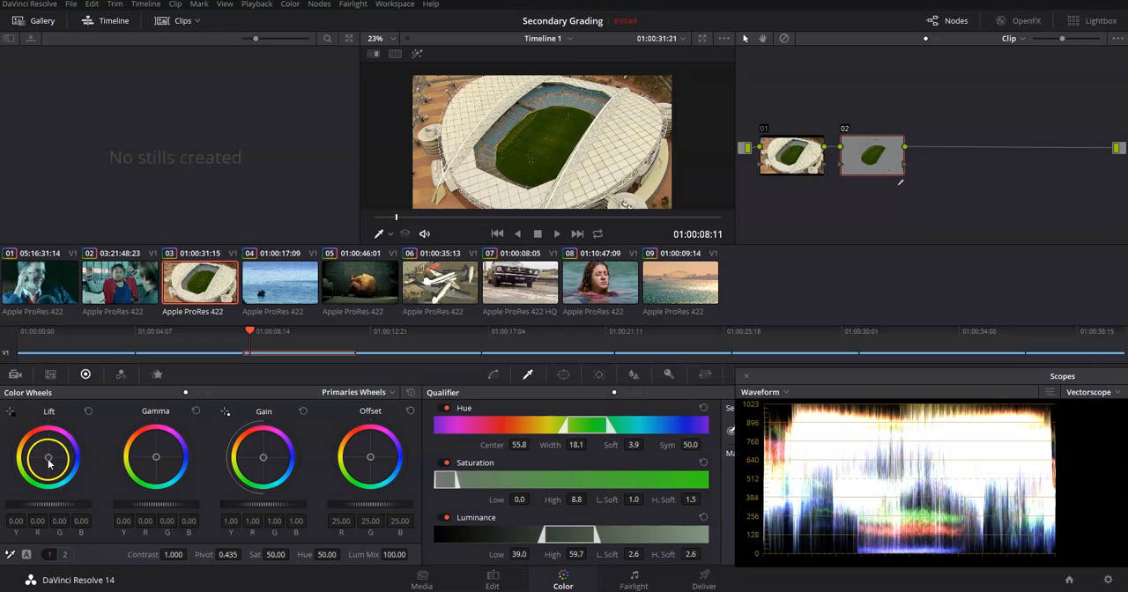
# Push the qualified pitch's Lift towards green and raise it to Y 0.05, R 0.03, G 0.06, B 0.02, and disable node 02 to compare
pyautogui.moveTo(47, 457); pyautogui.dragTo(47, 459)
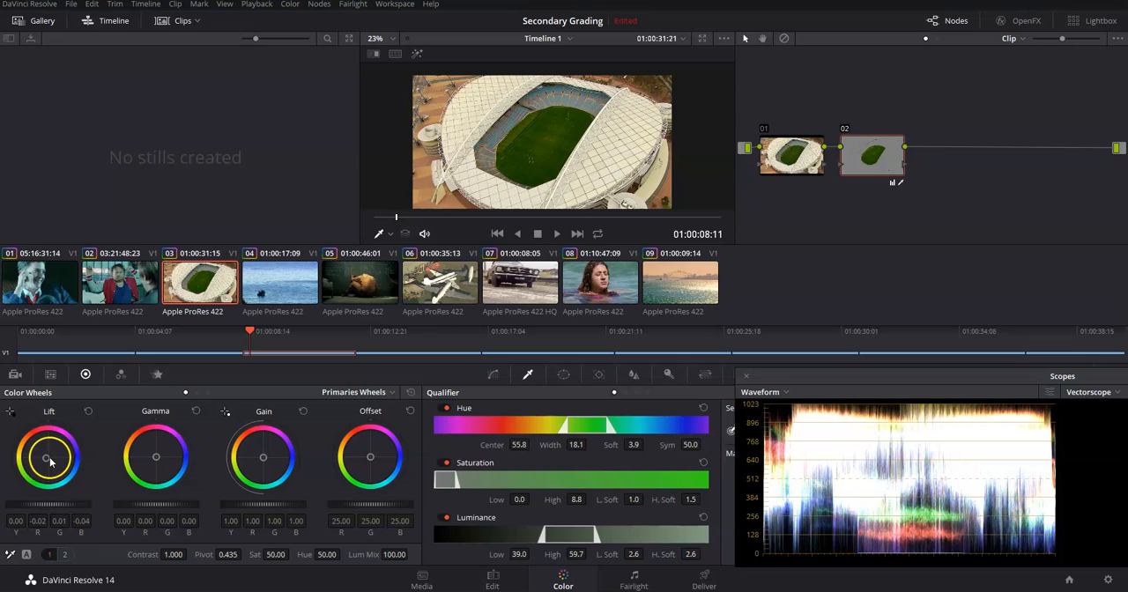
pyautogui.moveTo(44, 506); pyautogui.dragTo(81, 520)
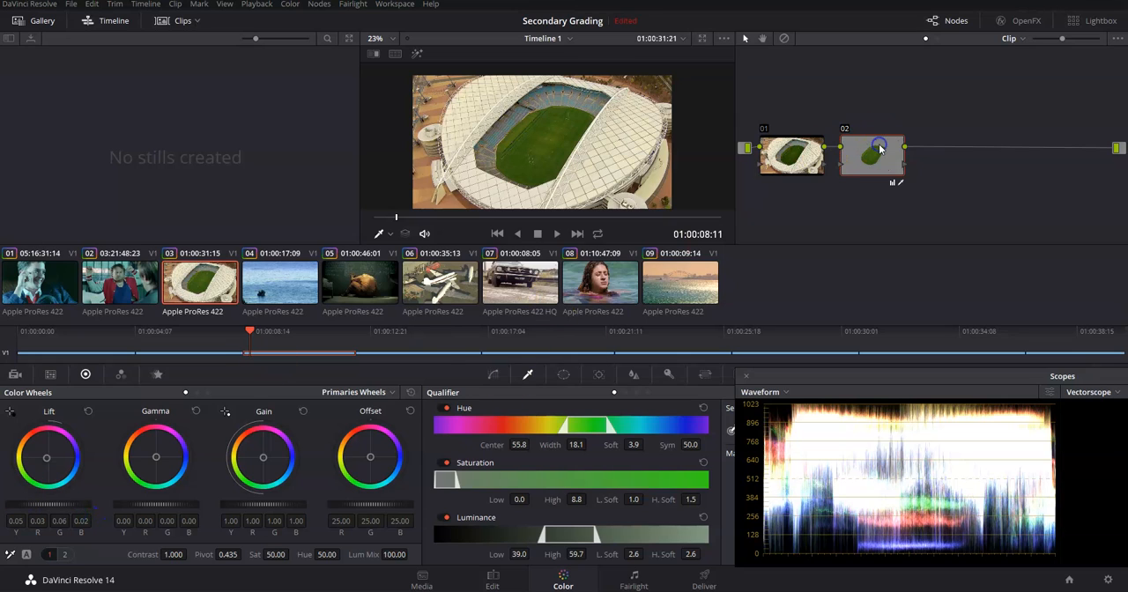
pyautogui.hotkey('ctrl', 'd')
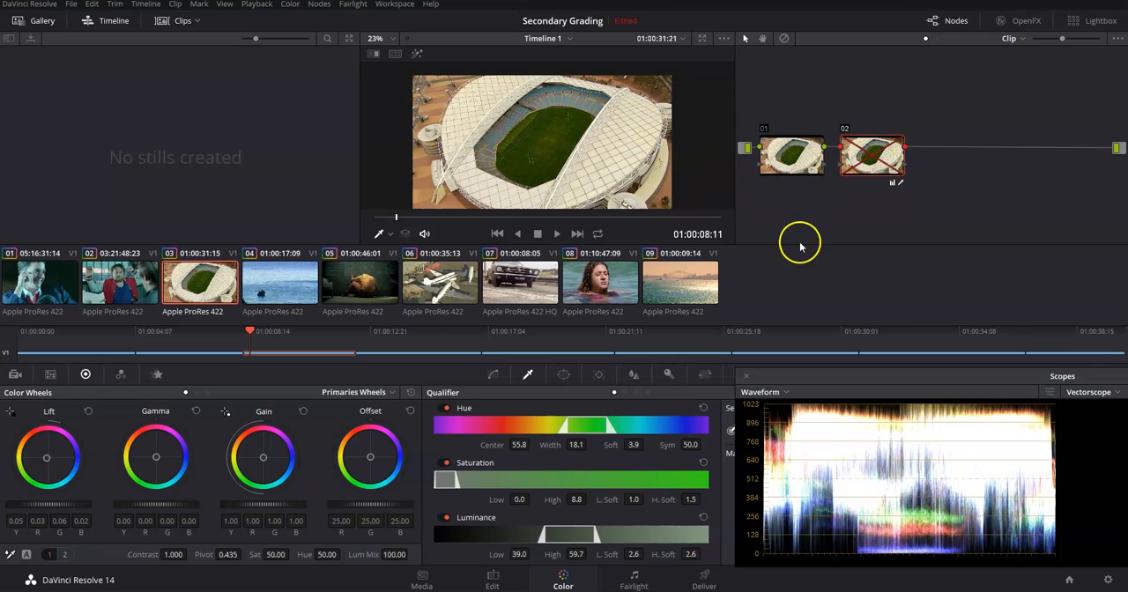
# Re-enable node 02, play the stadium clip to review the graded pitch, and return to the clip's first frame
pyautogui.hotkey('ctrl', 'd')
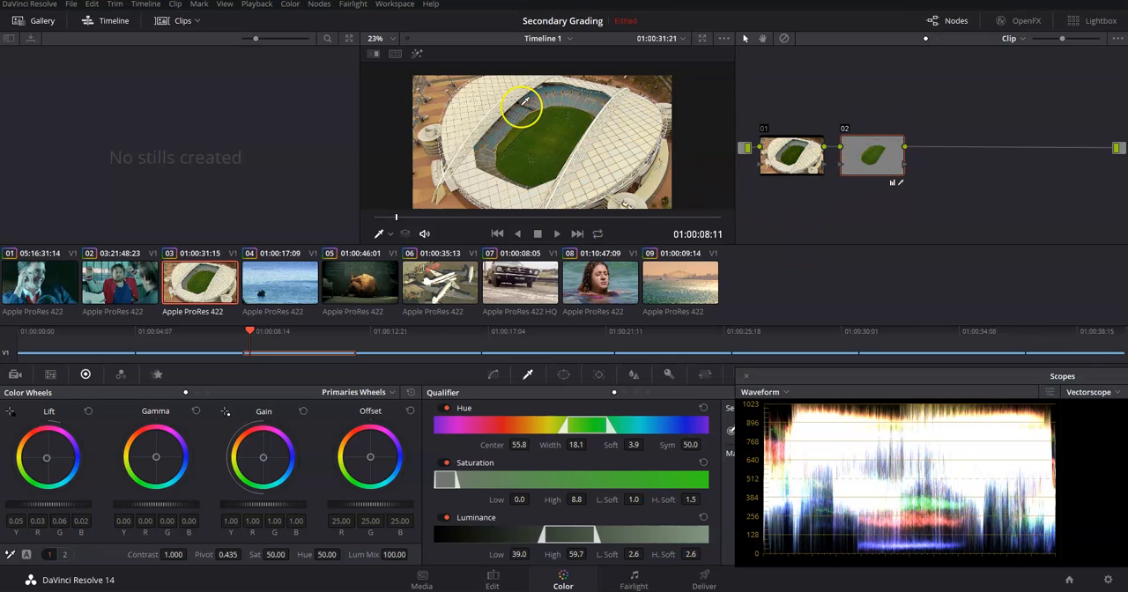
pyautogui.click(556, 234)
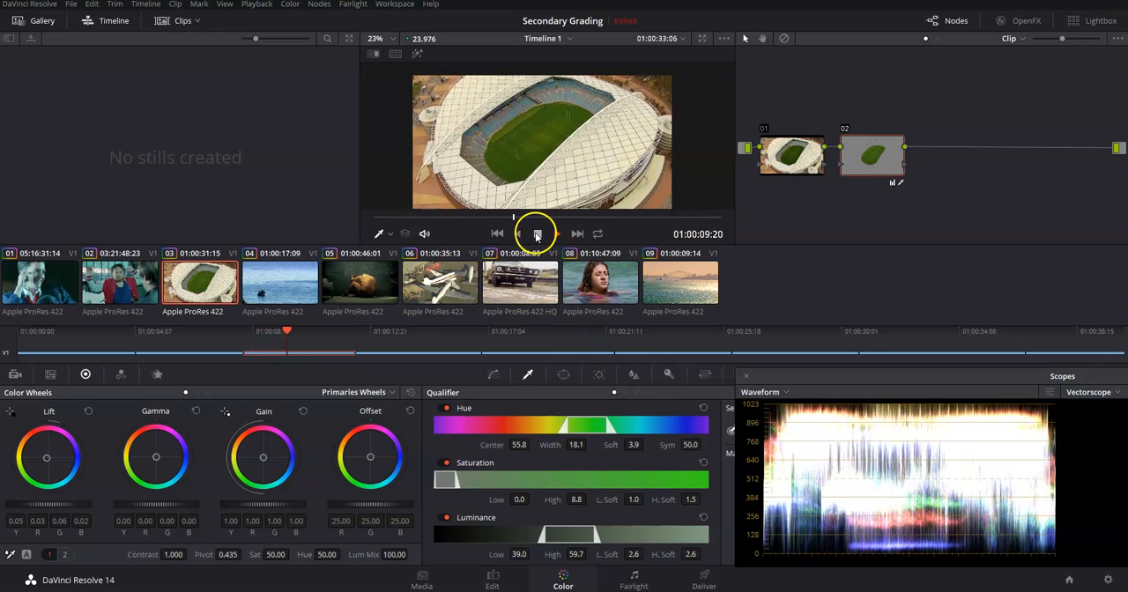
pyautogui.click(538, 233)
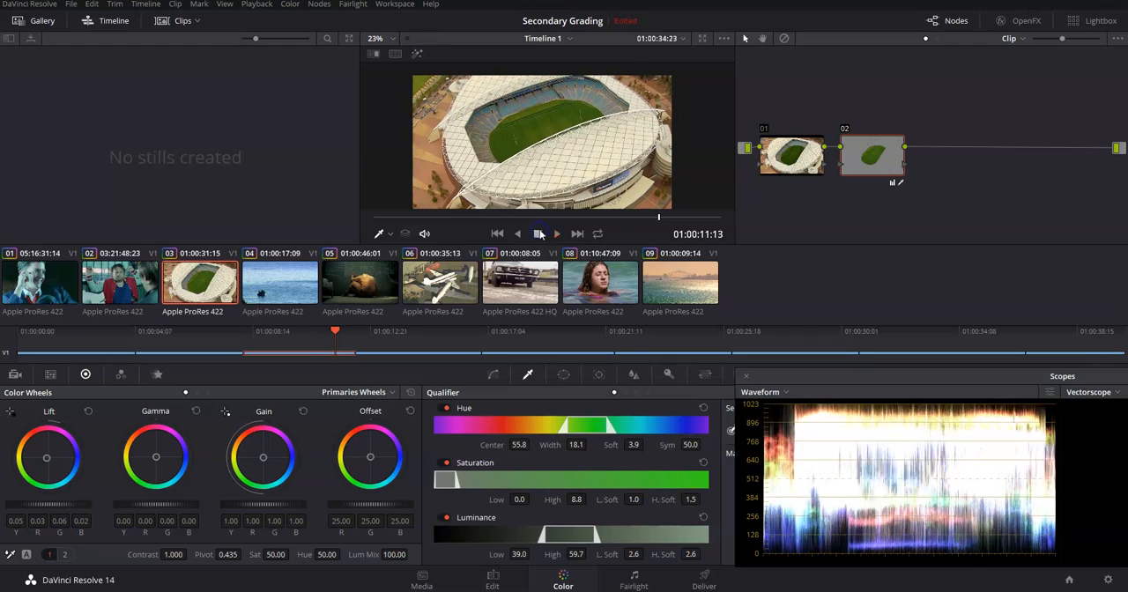
pyautogui.moveTo(654, 217); pyautogui.dragTo(377, 232)
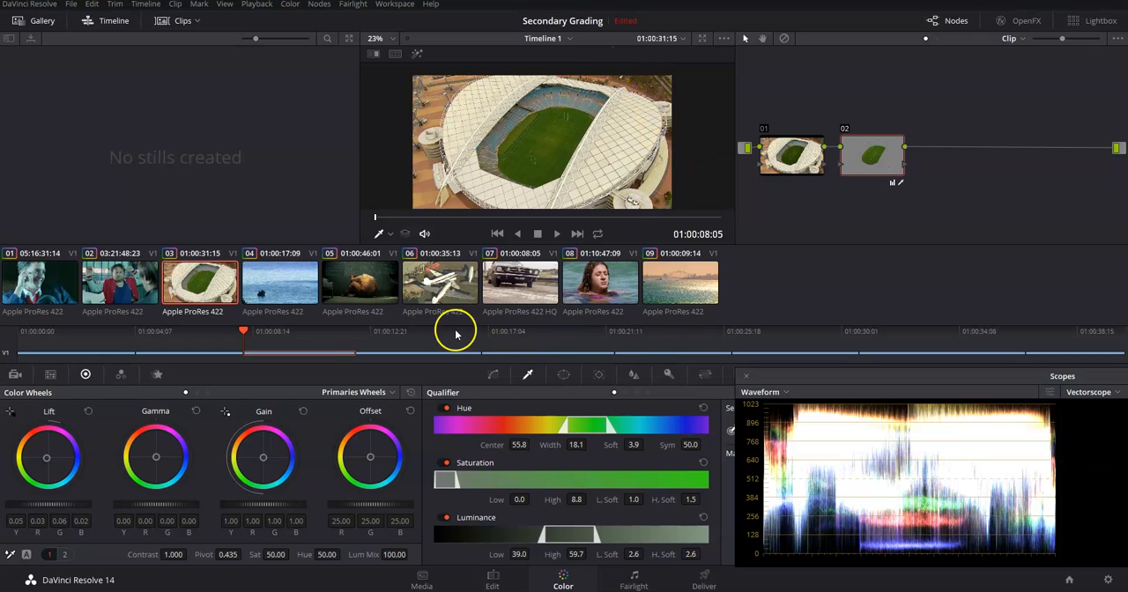
# Scrub the stadium clip with the highlight on and off to check for areas outside the pitch caught by the qualifier
pyautogui.click(418, 55)
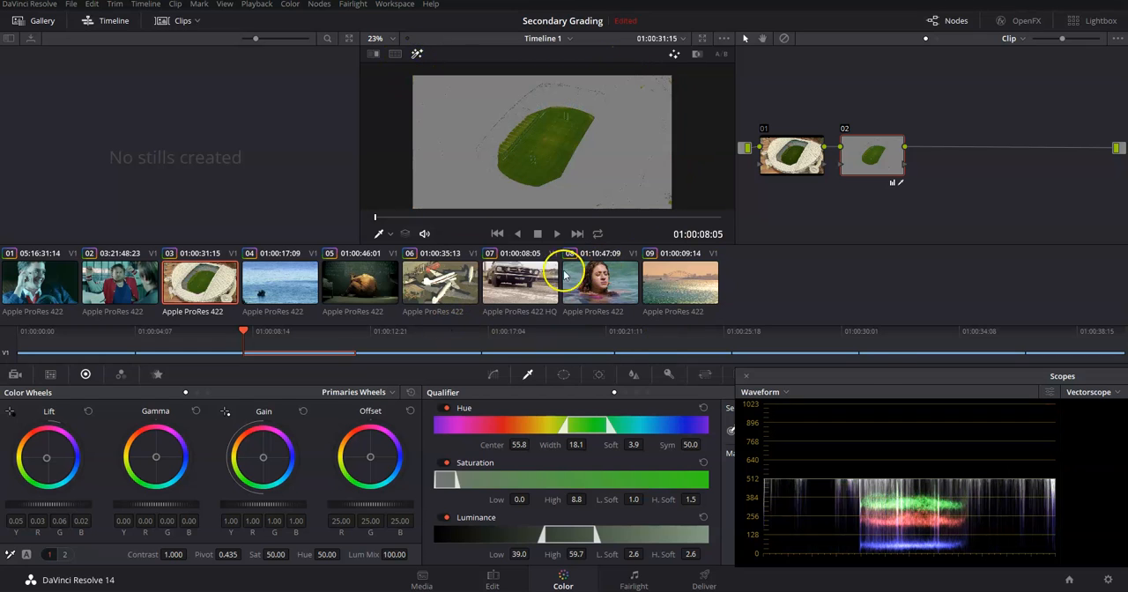
pyautogui.click(413, 220)
pyautogui.moveTo(414, 219); pyautogui.dragTo(526, 225)
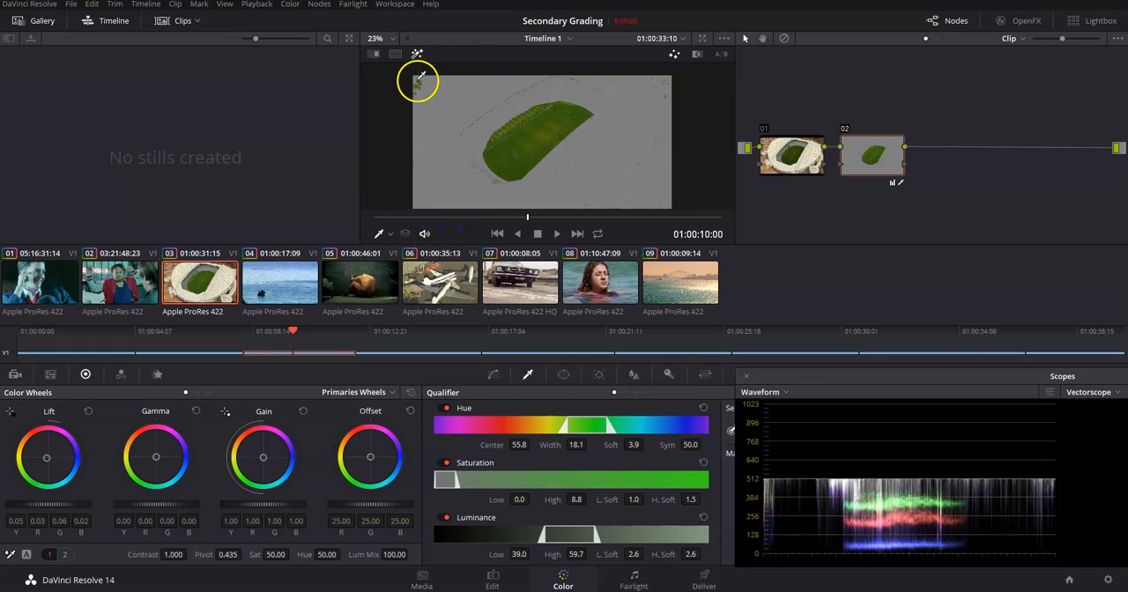
pyautogui.click(417, 54)
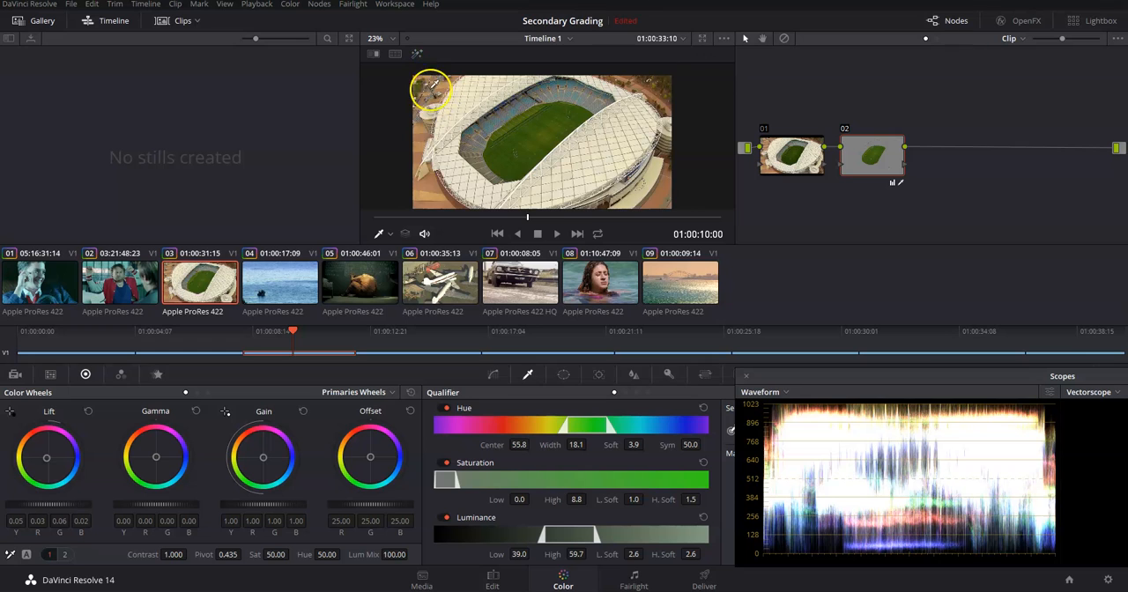
pyautogui.click(417, 55)
pyautogui.moveTo(530, 227); pyautogui.dragTo(374, 220)
pyautogui.click(418, 54)
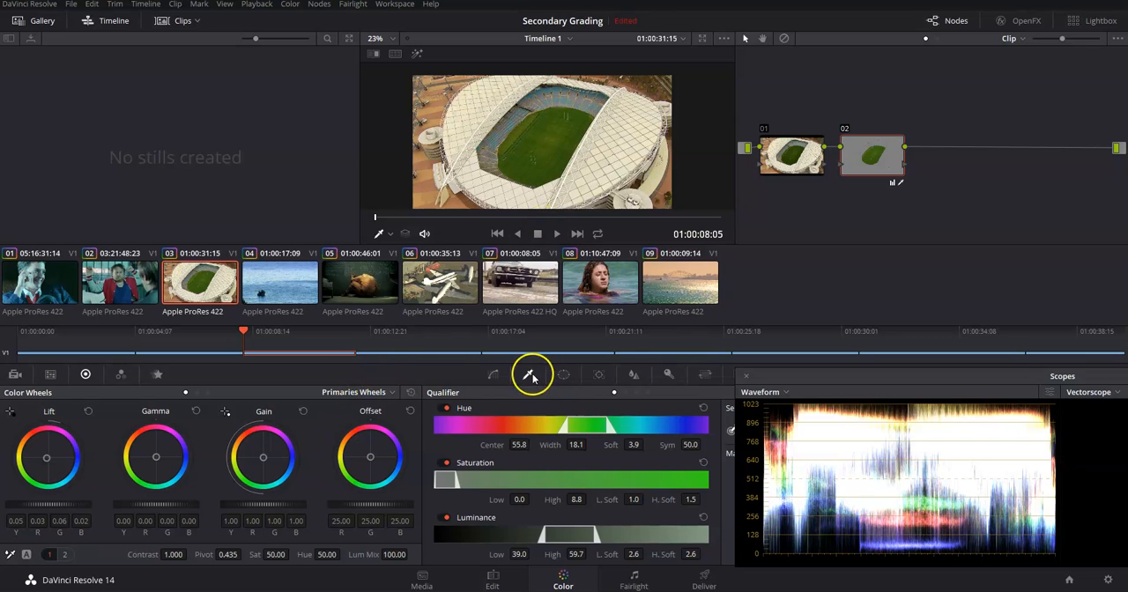
# Add a circular window to node 02, widen and heighten it around the pitch, and check the selection with the highlight
pyautogui.click(564, 376)
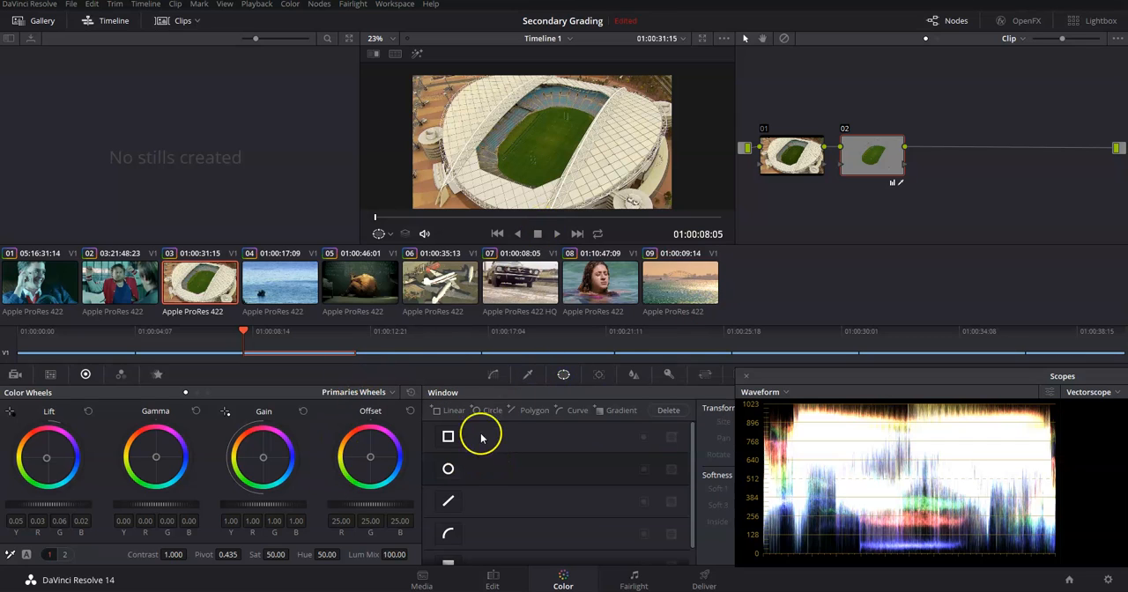
pyautogui.click(450, 469)
pyautogui.click(449, 469)
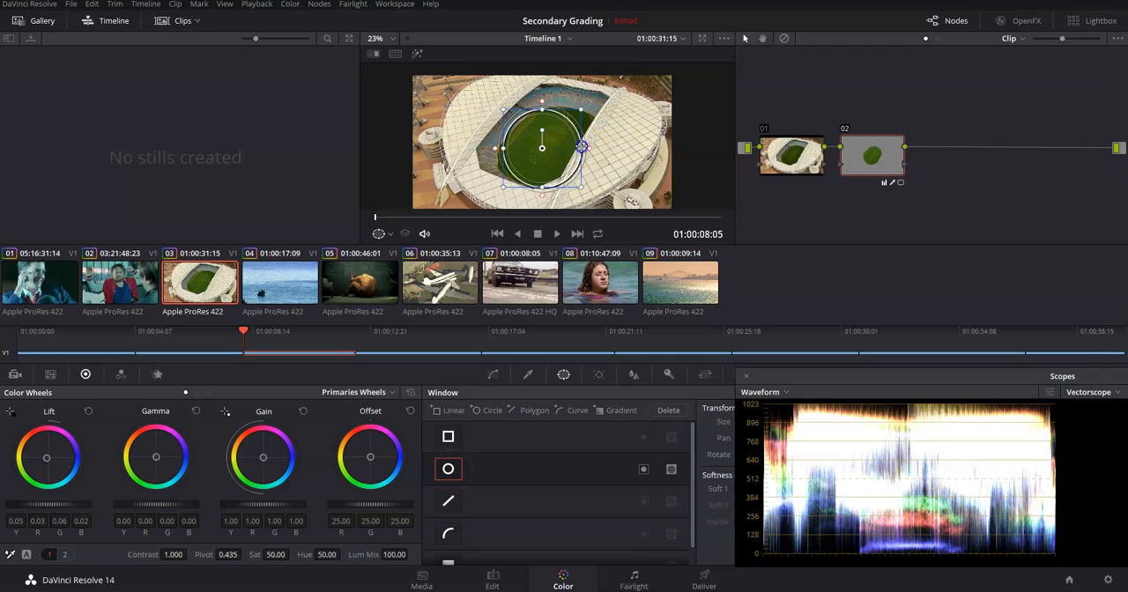
pyautogui.moveTo(582, 147); pyautogui.dragTo(609, 146)
pyautogui.moveTo(542, 109); pyautogui.dragTo(544, 92)
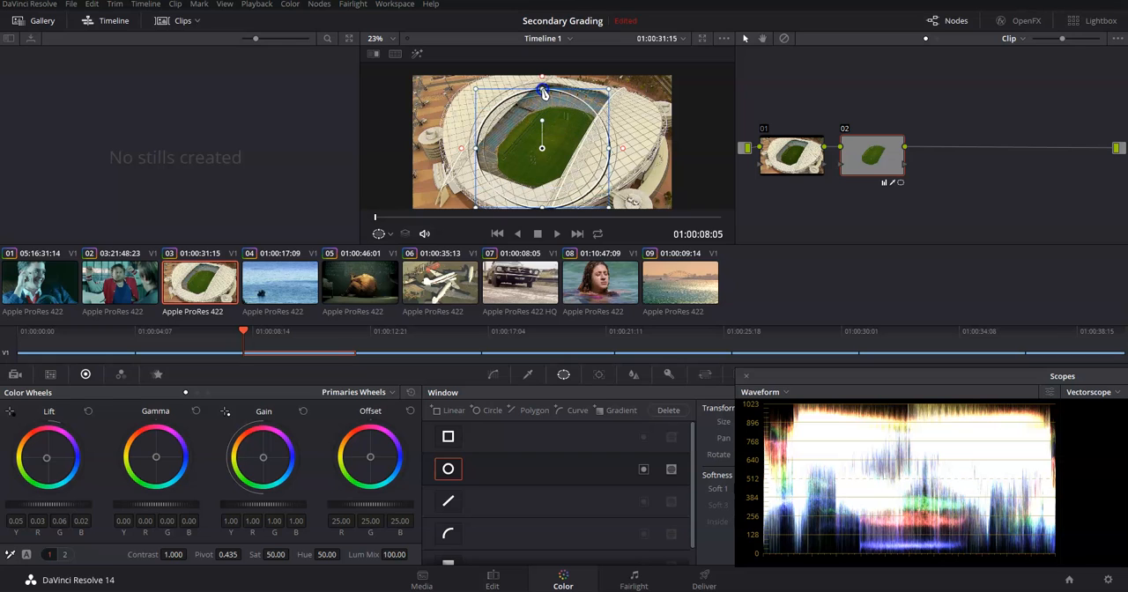
pyautogui.click(417, 53)
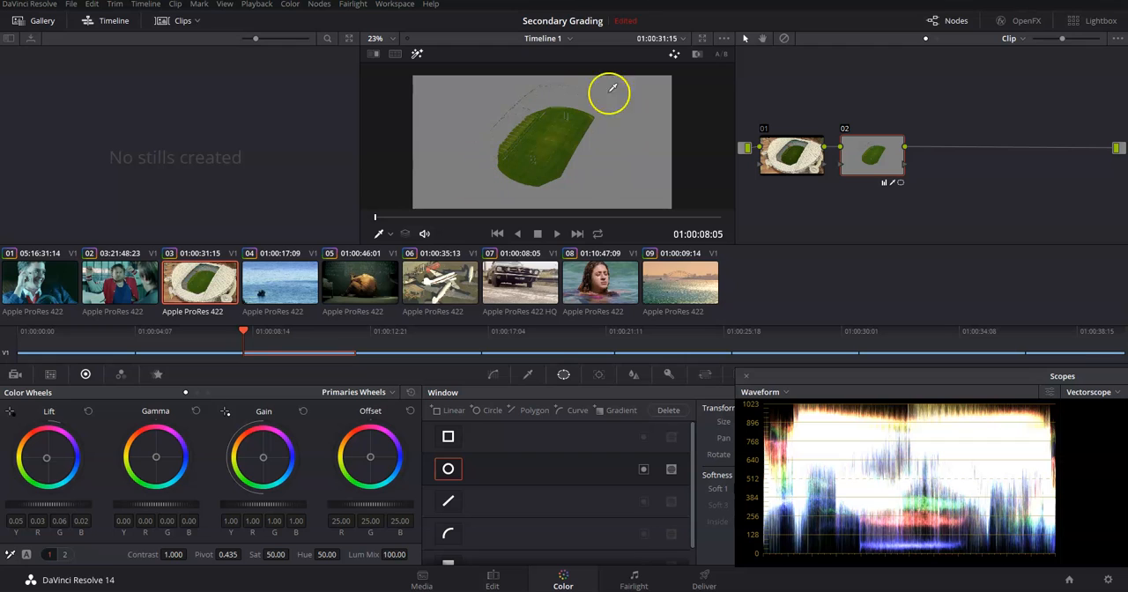
pyautogui.click(418, 54)
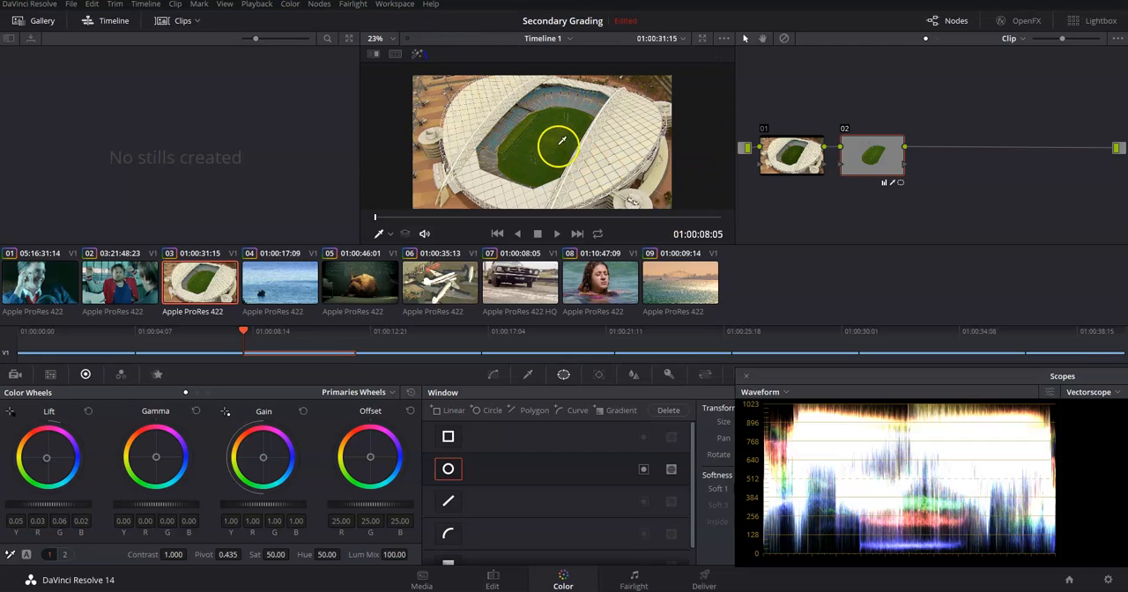
# Show the window outline again and move, rotate and narrow the ellipse to follow the tilt of the pitch
pyautogui.click(389, 234)
pyautogui.click(408, 279)
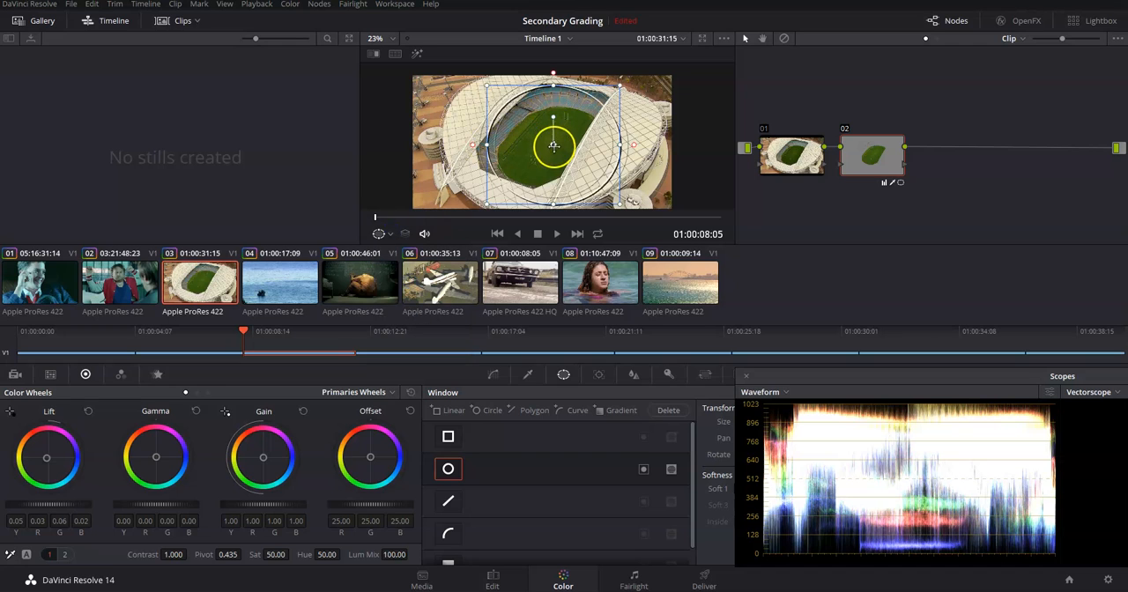
pyautogui.moveTo(553, 146); pyautogui.dragTo(544, 149)
pyautogui.moveTo(619, 156); pyautogui.dragTo(615, 150)
pyautogui.moveTo(541, 118); pyautogui.dragTo(548, 145)
pyautogui.moveTo(575, 94); pyautogui.dragTo(582, 94)
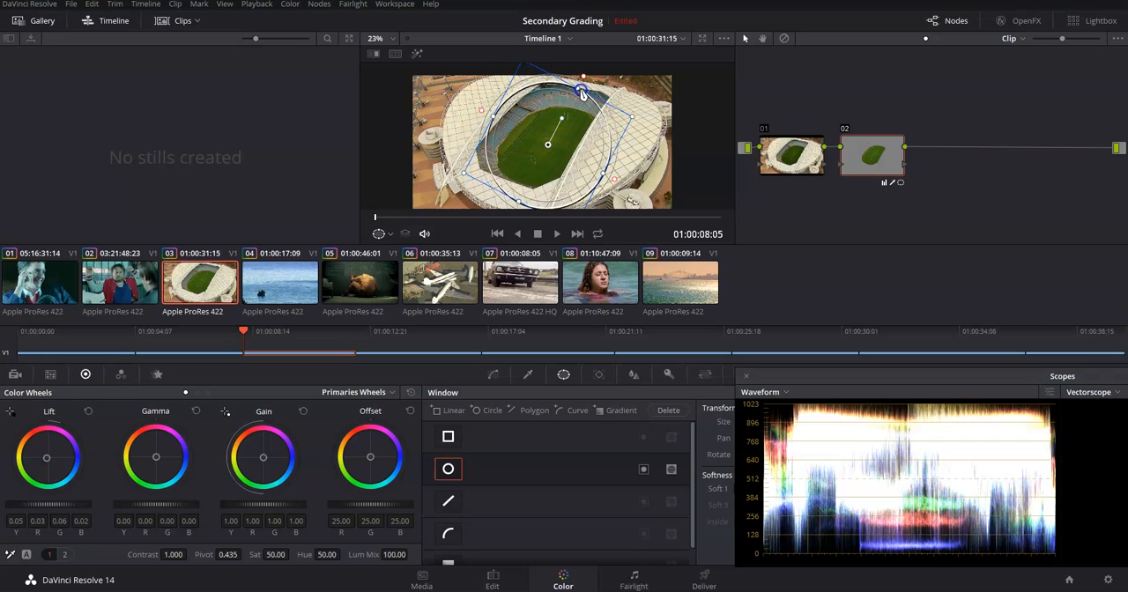
pyautogui.moveTo(496, 121); pyautogui.dragTo(498, 120)
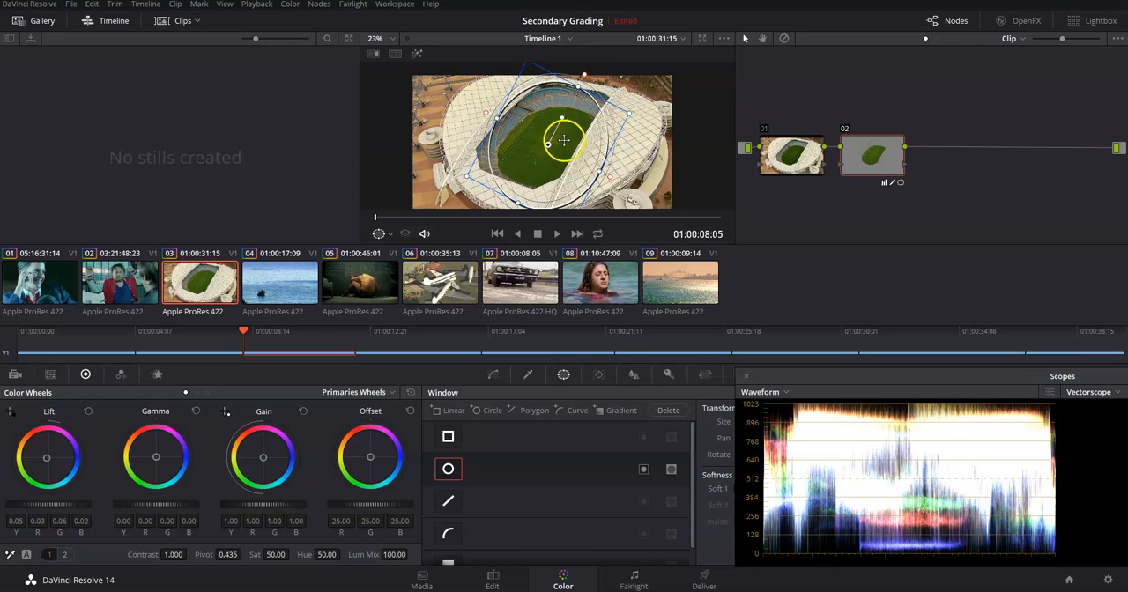
pyautogui.moveTo(565, 115); pyautogui.dragTo(547, 144)
# Scrub to 01:00:09:17 and compare the windowed pitch selection with the highlight on and off
pyautogui.moveTo(443, 217); pyautogui.dragTo(503, 218)
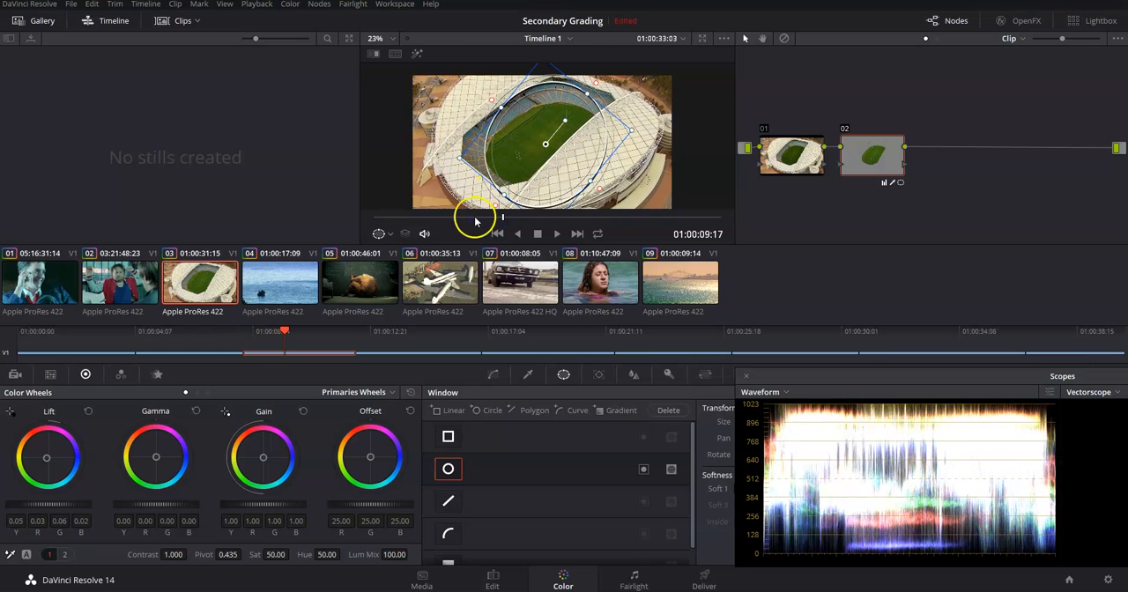
pyautogui.click(422, 60)
pyautogui.click(422, 59)
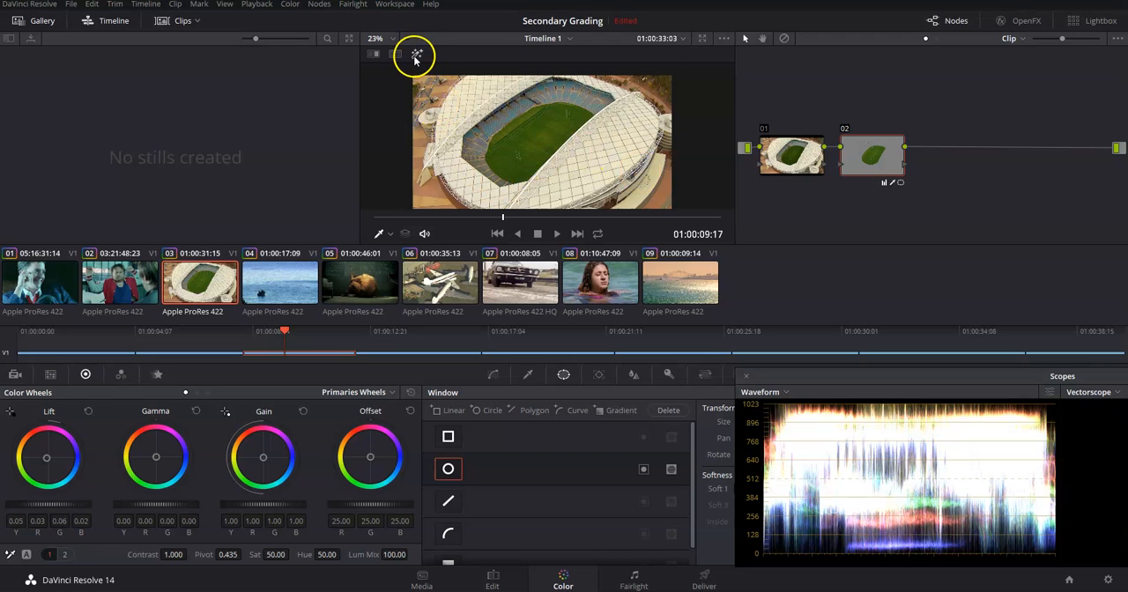
pyautogui.click(415, 58)
pyautogui.click(415, 58)
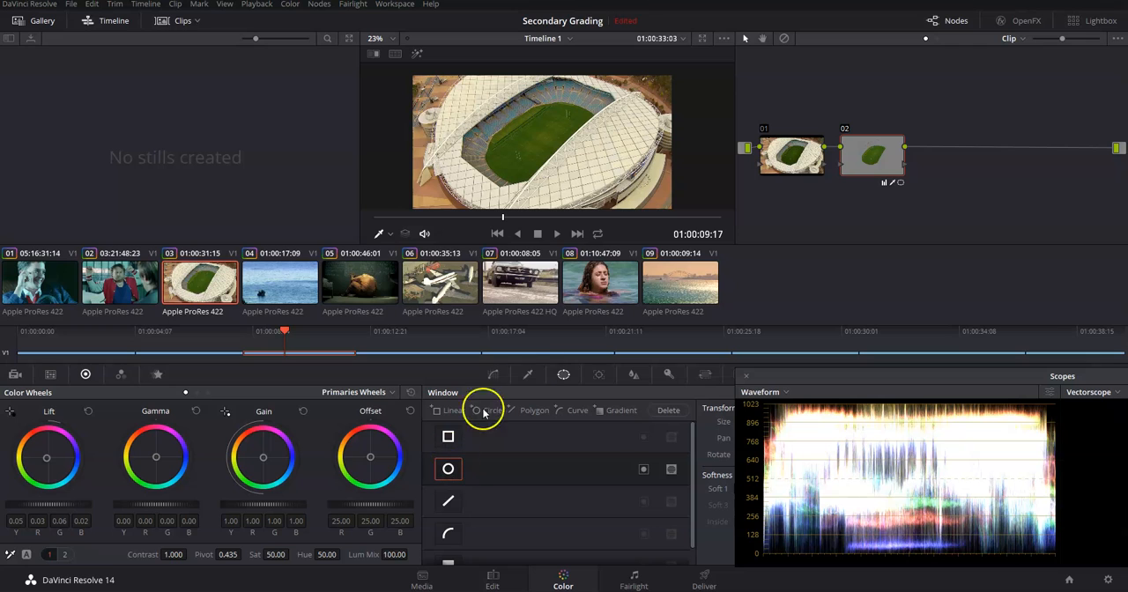
# Show the window outline, enlarge and recentre the ellipse around the pitch and stands, and check the selection with the highlight
pyautogui.click(382, 235)
pyautogui.click(403, 299)
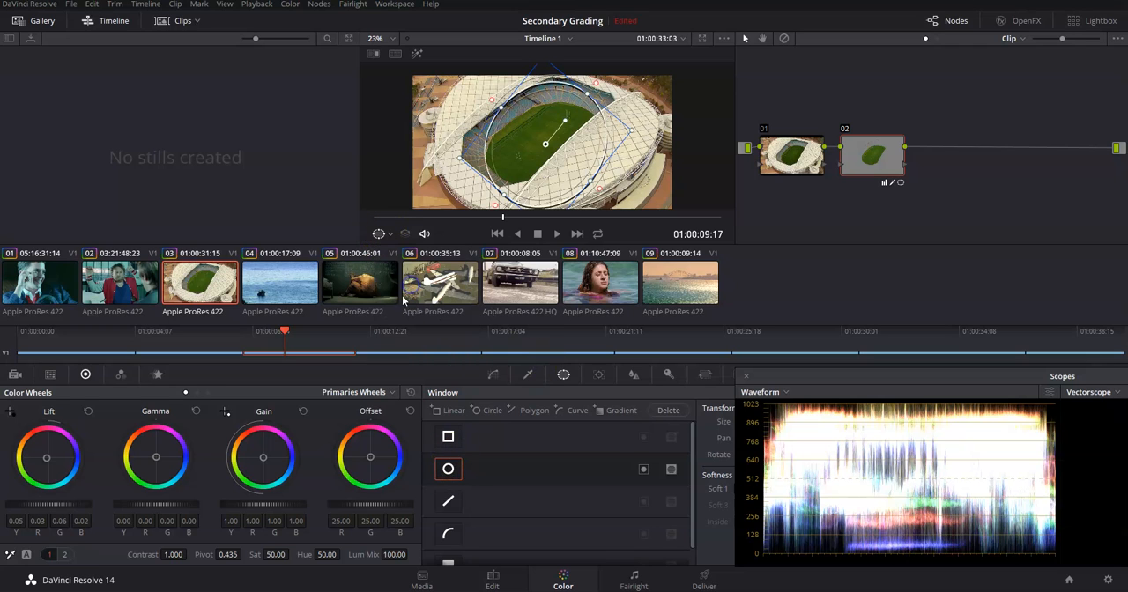
pyautogui.moveTo(590, 181); pyautogui.dragTo(646, 141)
pyautogui.moveTo(597, 84); pyautogui.dragTo(606, 74)
pyautogui.moveTo(545, 143); pyautogui.dragTo(540, 149)
pyautogui.click(419, 56)
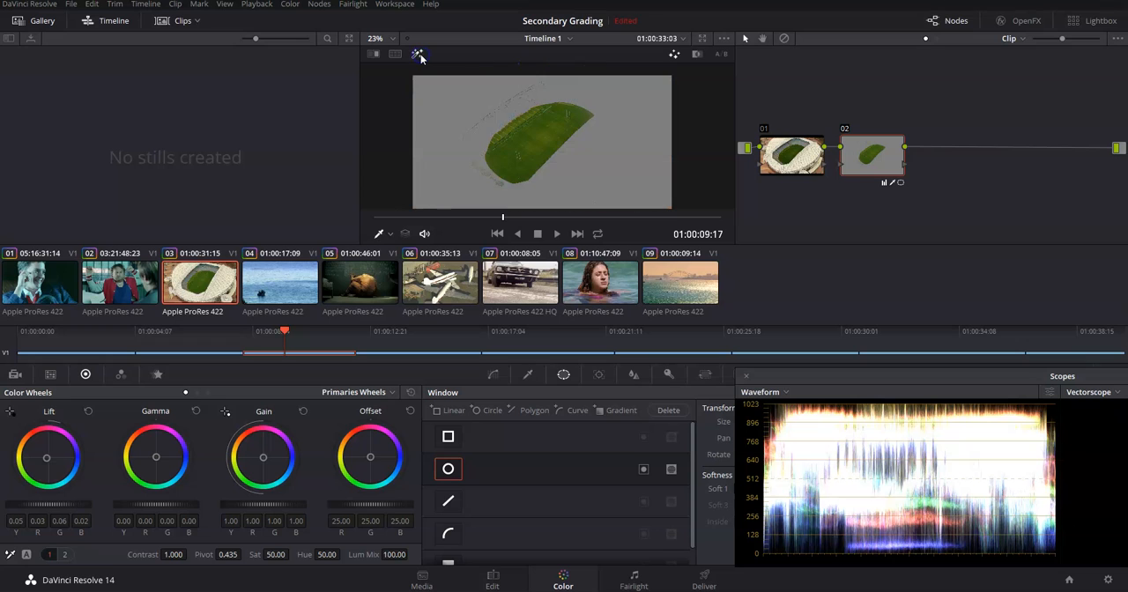
pyautogui.click(418, 55)
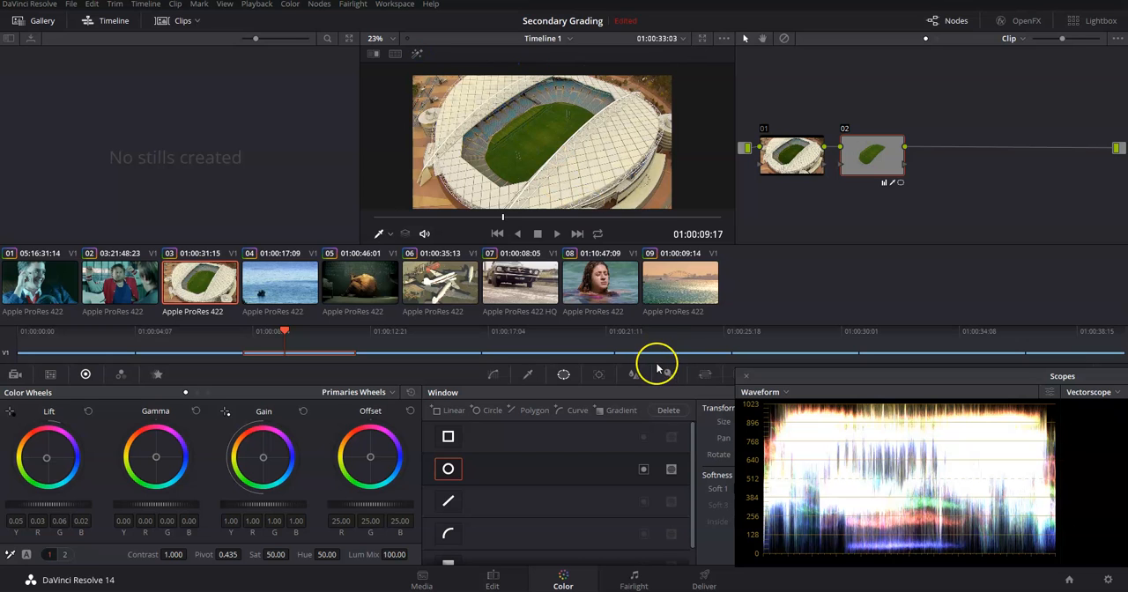
# Go to the sea clip 04, examine its waveform and vectorscope, and move the scopes clear of the grading controls
pyautogui.moveTo(284, 332); pyautogui.dragTo(386, 331)
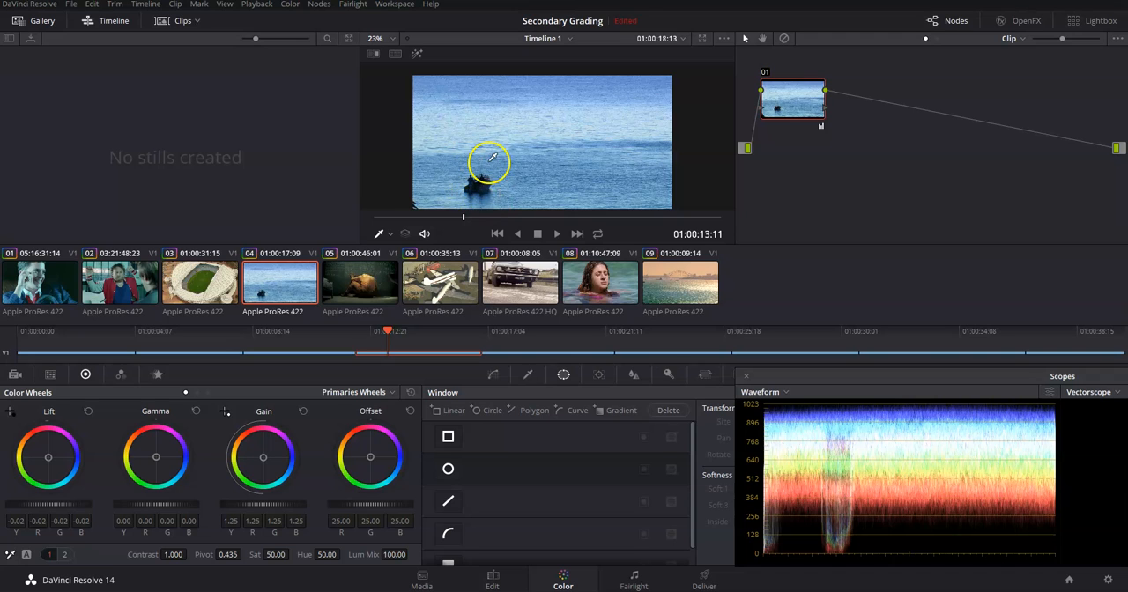
pyautogui.moveTo(992, 379); pyautogui.dragTo(712, 361)
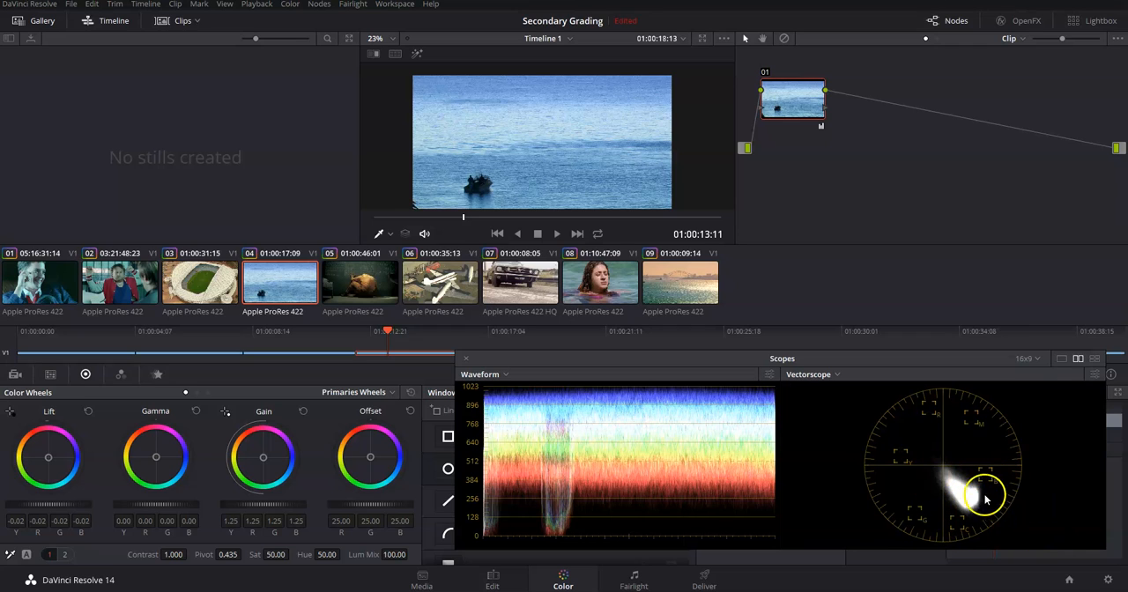
pyautogui.moveTo(650, 362); pyautogui.dragTo(1021, 395)
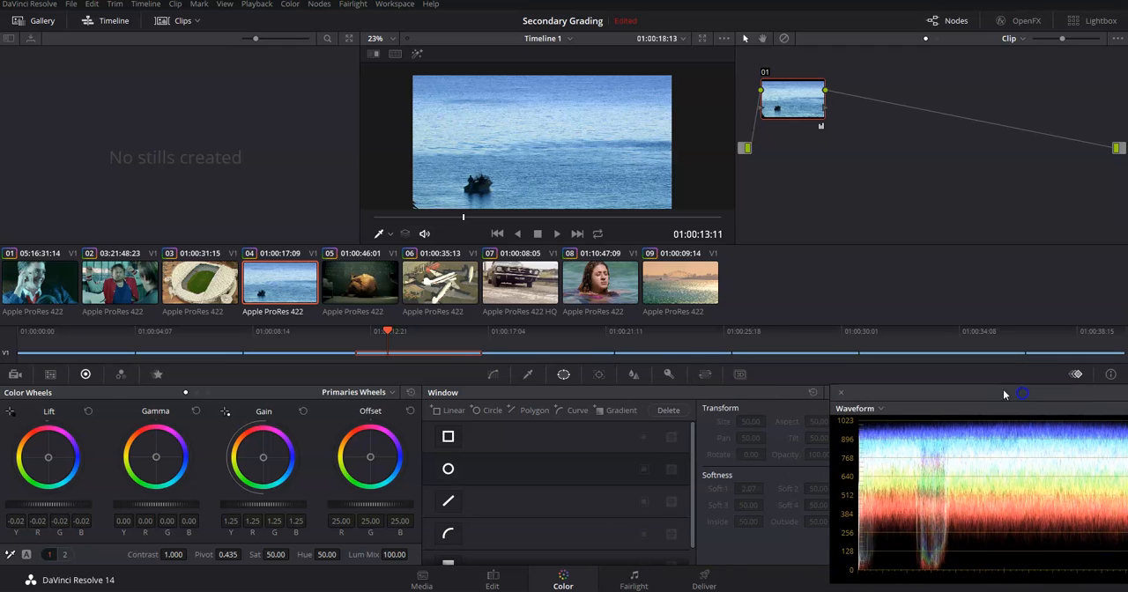
# With the highlight on, sample the sea's blue with the HSL qualifier on node 01 and undo that selection
pyautogui.click(529, 376)
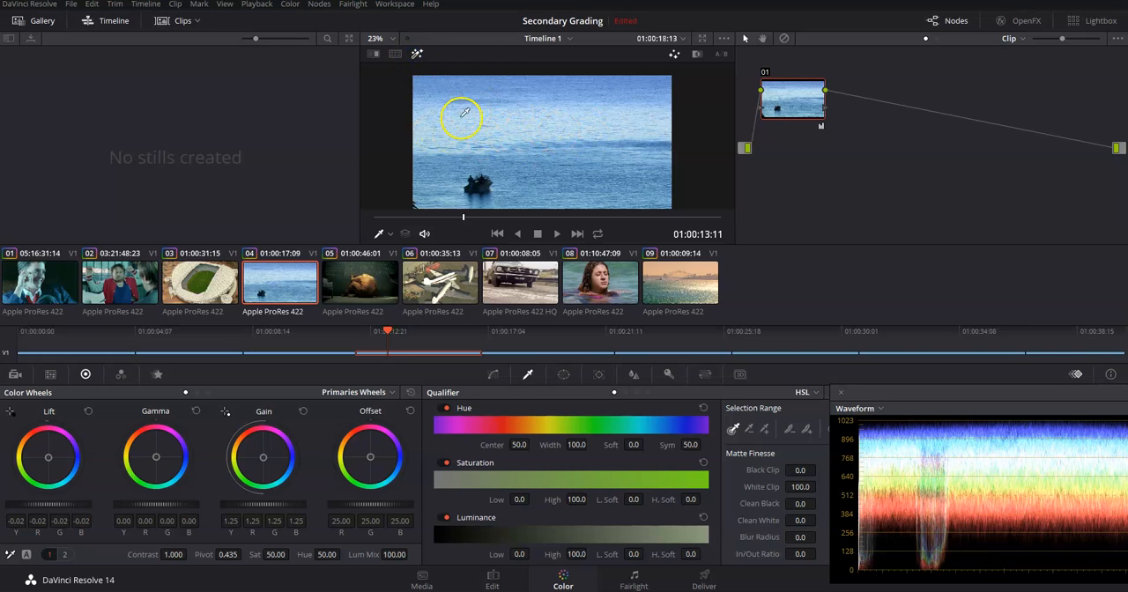
pyautogui.click(464, 112)
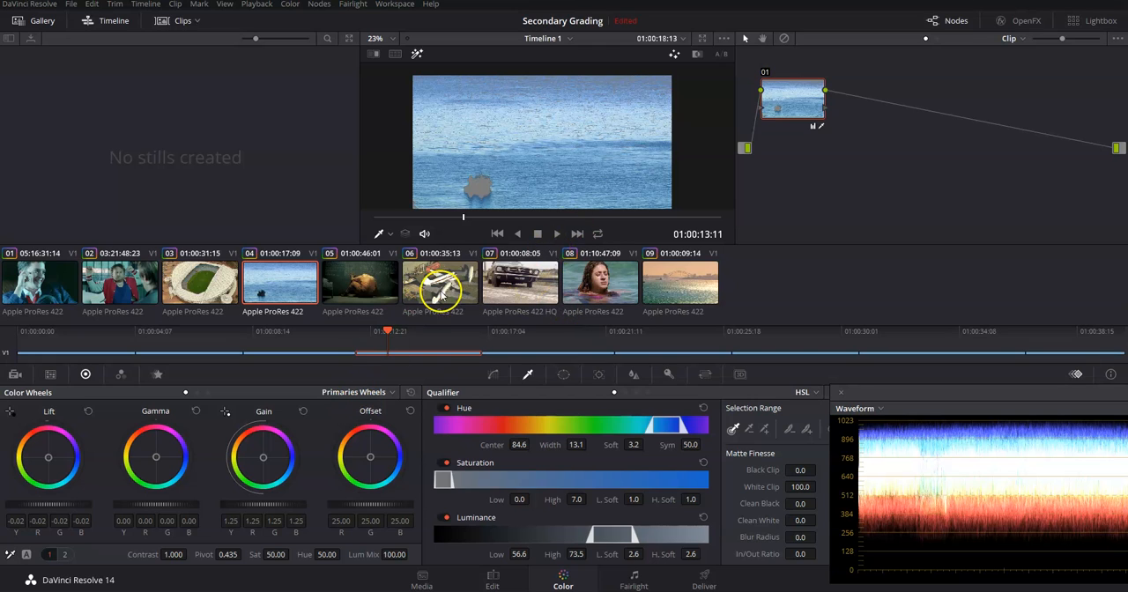
pyautogui.hotkey('ctrl', 'z')
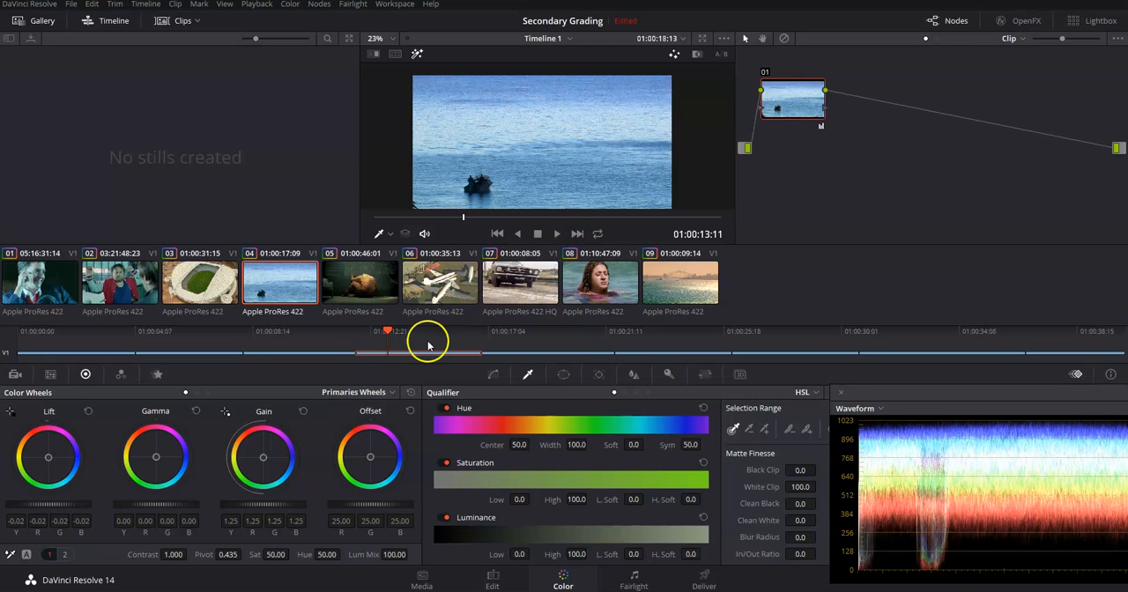
# Add a serial node after node 01 on the sea clip and place it beside node 01
pyautogui.rightClick(771, 109)
pyautogui.moveTo(830, 143)
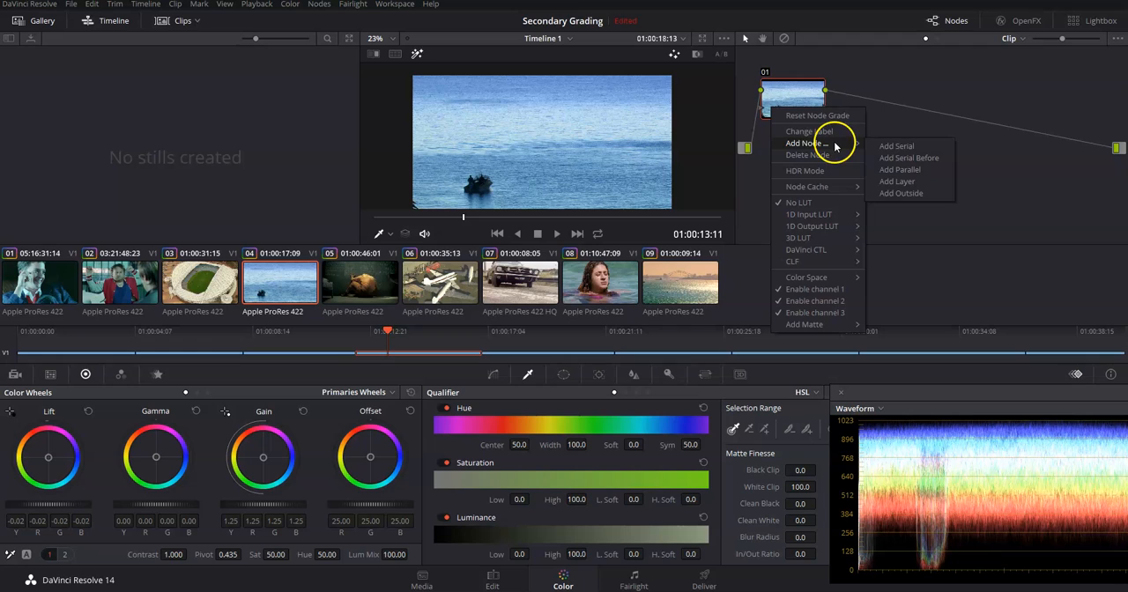
pyautogui.click(907, 144)
pyautogui.moveTo(883, 98); pyautogui.dragTo(882, 99)
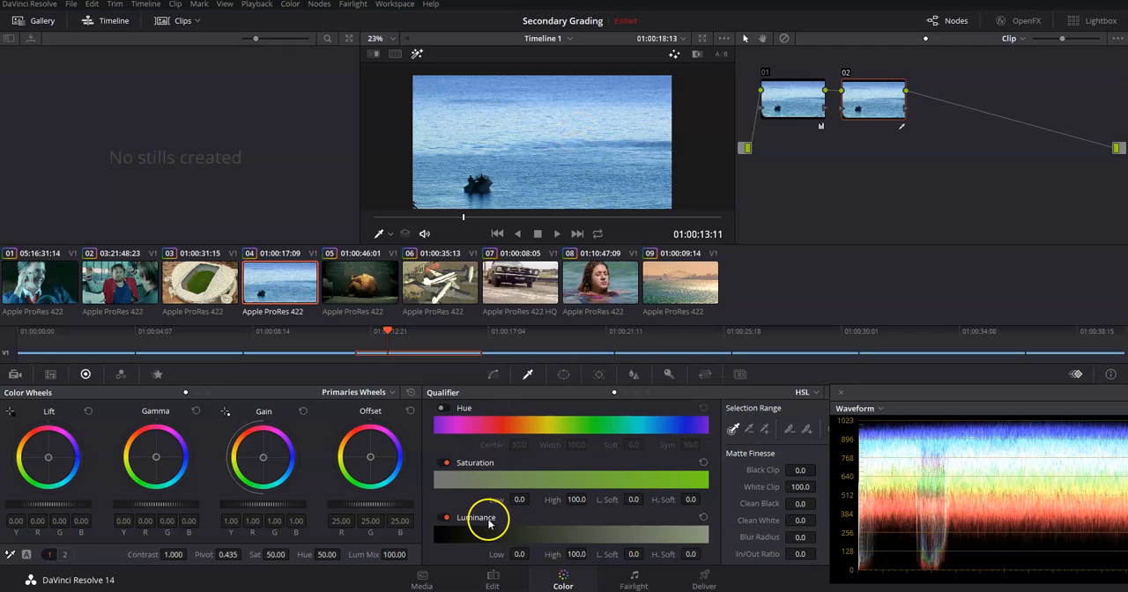
# Restrict node 02's qualifier to luminance only, sample the sea to a range of 60.7–77.9, and compare it with the highlight on and off
pyautogui.click(443, 464)
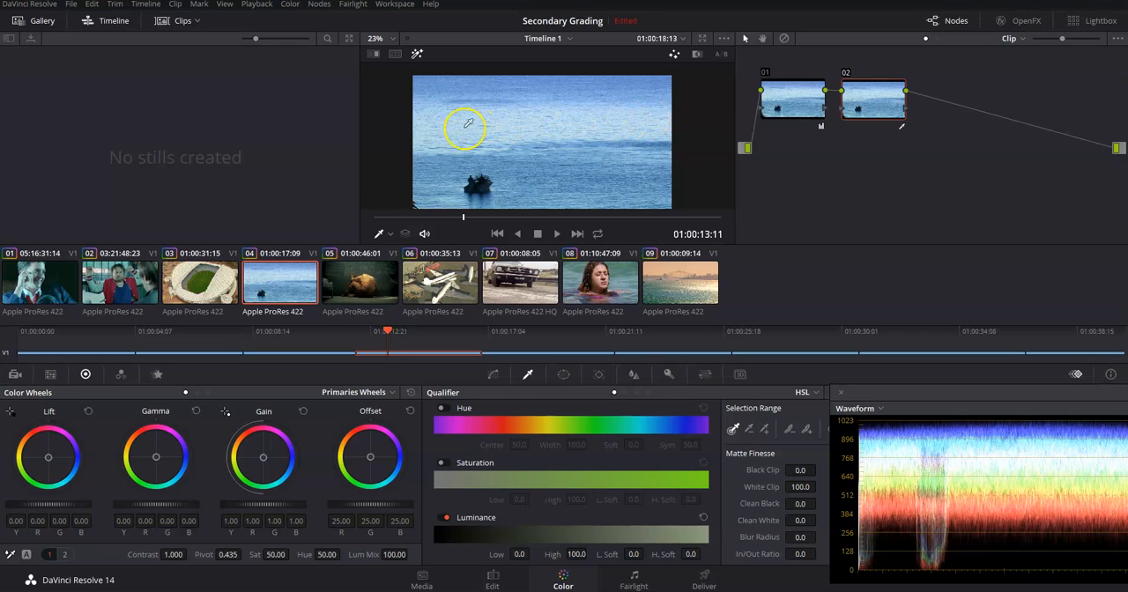
pyautogui.moveTo(592, 122)
pyautogui.mouseDown()
pyautogui.moveTo(576, 121)
pyautogui.moveTo(588, 126)
pyautogui.mouseUp()
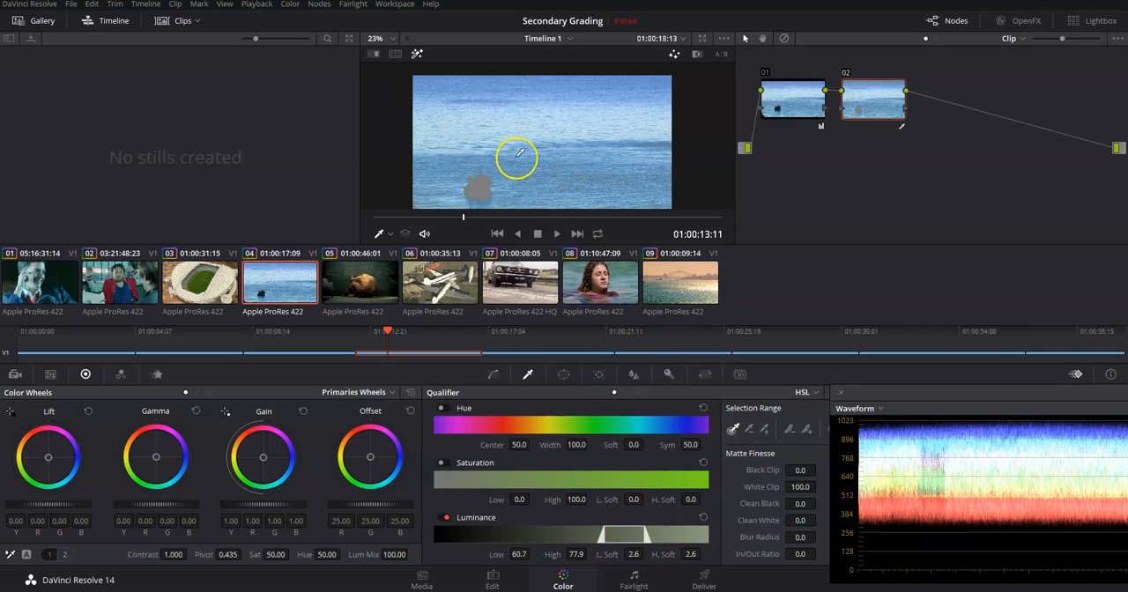
pyautogui.click(420, 55)
pyautogui.click(419, 55)
# Reset the luminance range on node 02 and re-enable the qualifier's Hue and Saturation
pyautogui.click(702, 517)
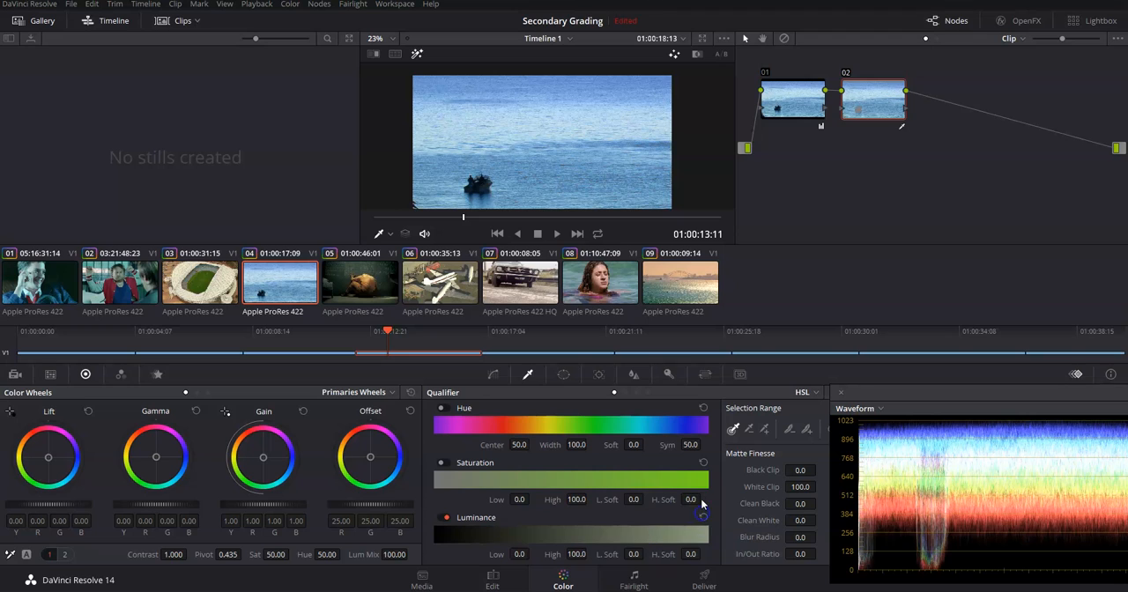
pyautogui.click(450, 463)
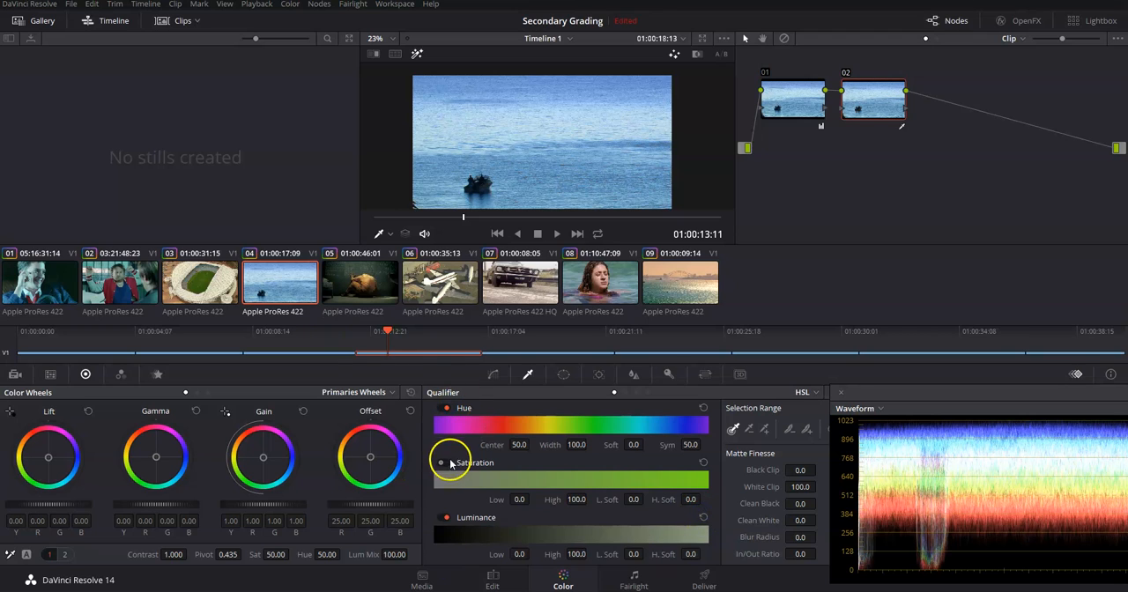
pyautogui.click(702, 520)
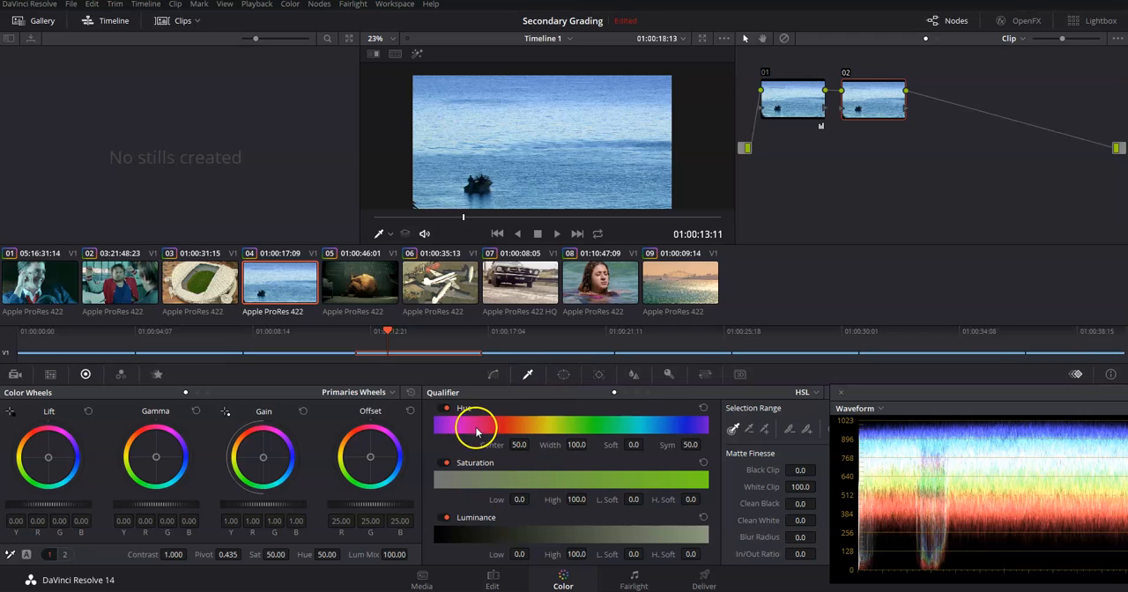
# Restrict node 02's qualifier to luminance only and raise its Low limit to 69.1, checking the selected sea highlights with the highlight view
pyautogui.click(441, 408)
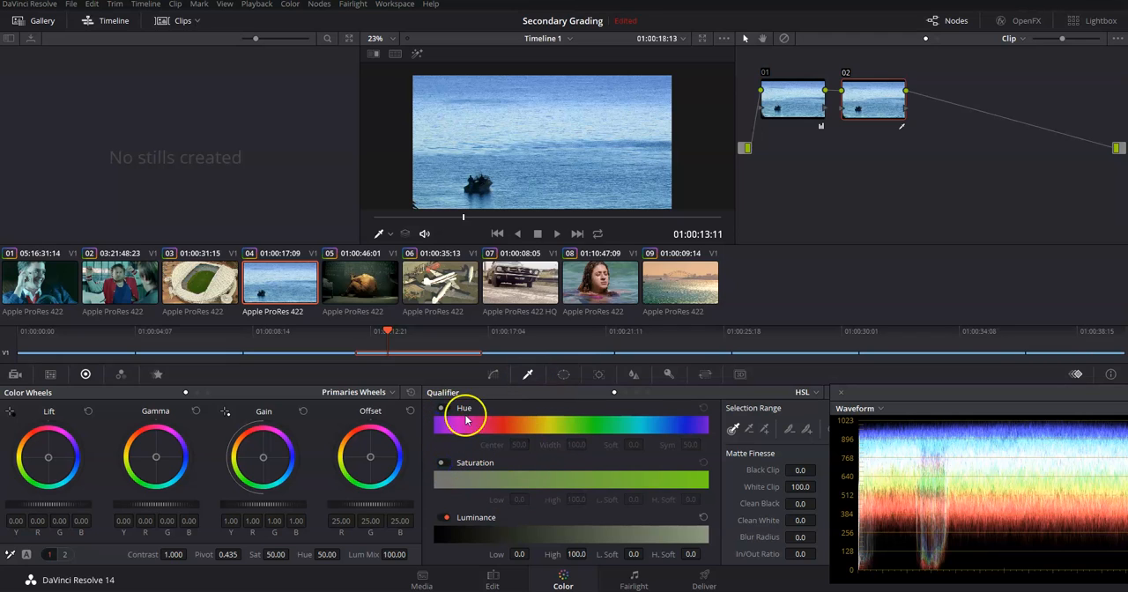
pyautogui.moveTo(519, 554); pyautogui.dragTo(526, 555)
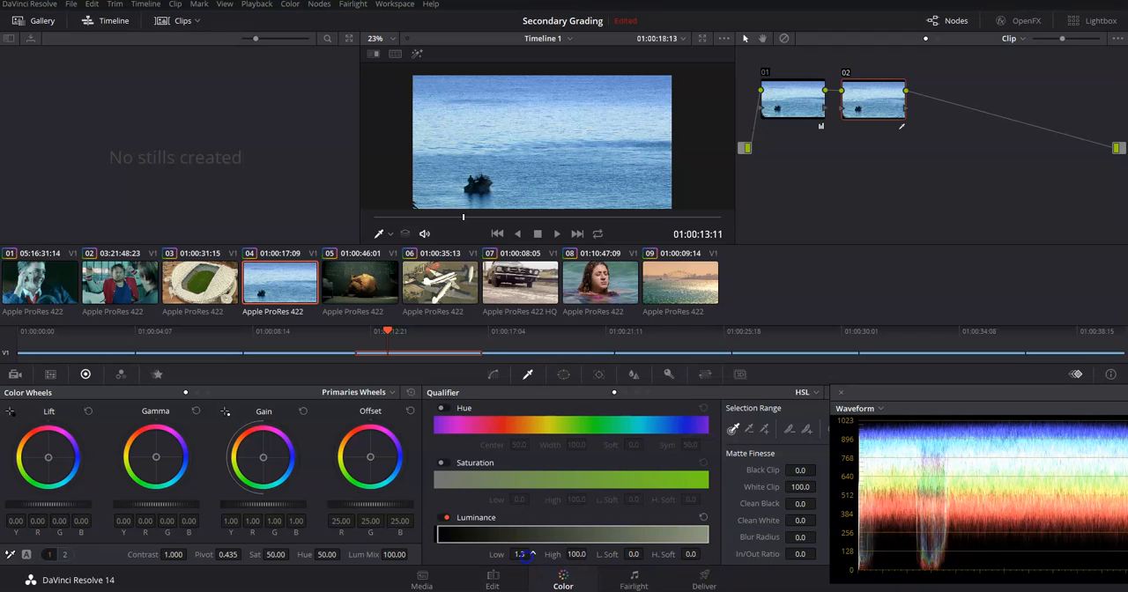
pyautogui.moveTo(704, 572); pyautogui.dragTo(872, 568)
pyautogui.click(416, 53)
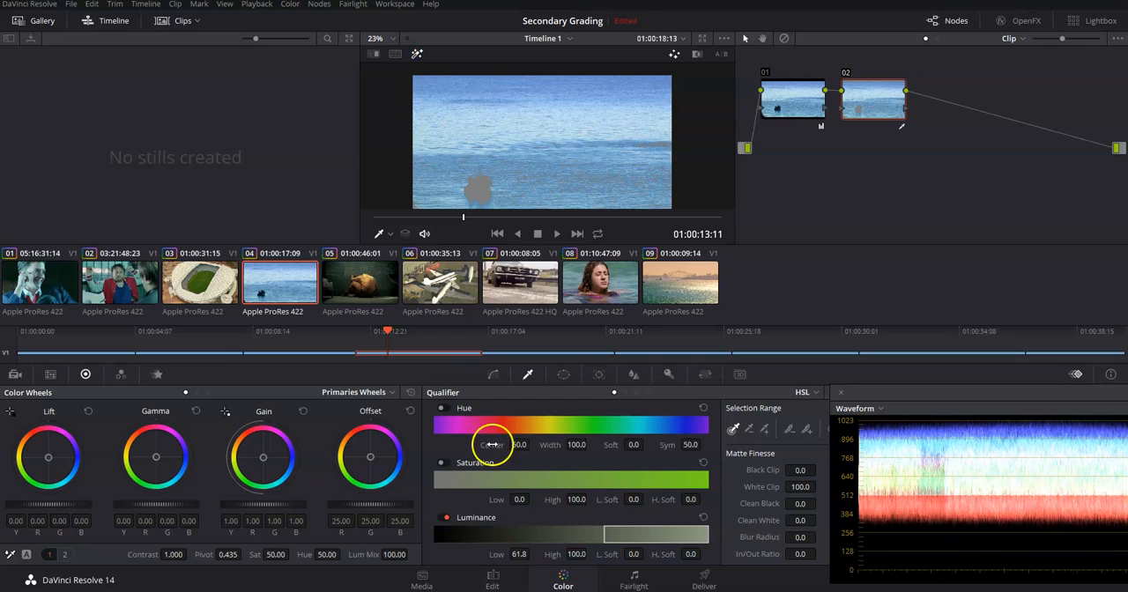
pyautogui.moveTo(528, 554); pyautogui.dragTo(538, 574)
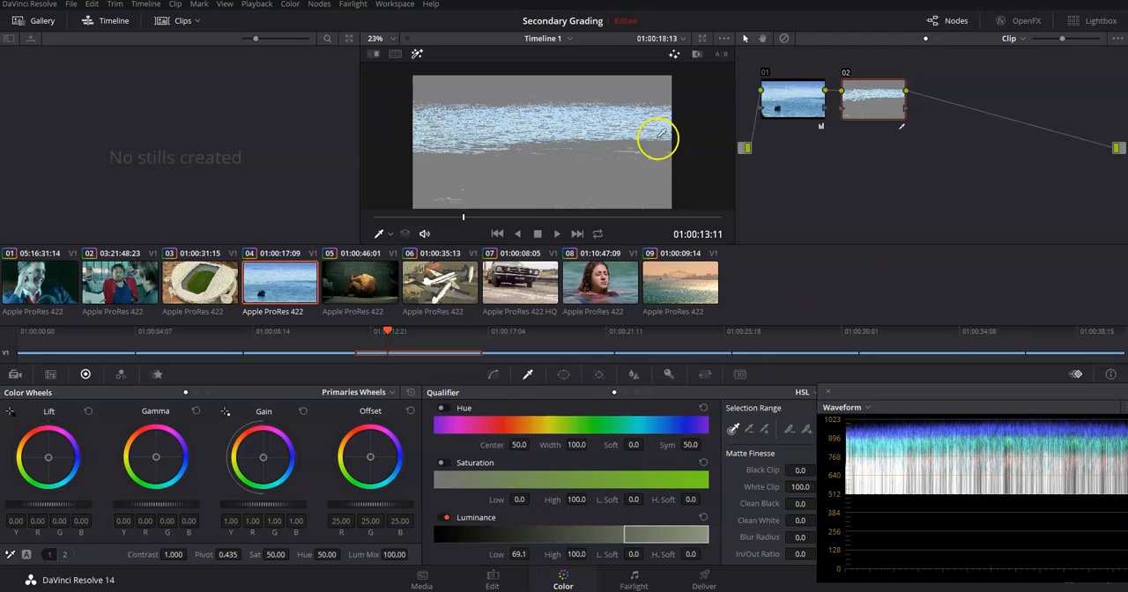
pyautogui.click(417, 54)
# Try a blue Gain shift on node 02 with red 0.94, green 0.99 and blue 1.30, and reset the Gain
pyautogui.moveTo(262, 458); pyautogui.dragTo(285, 405)
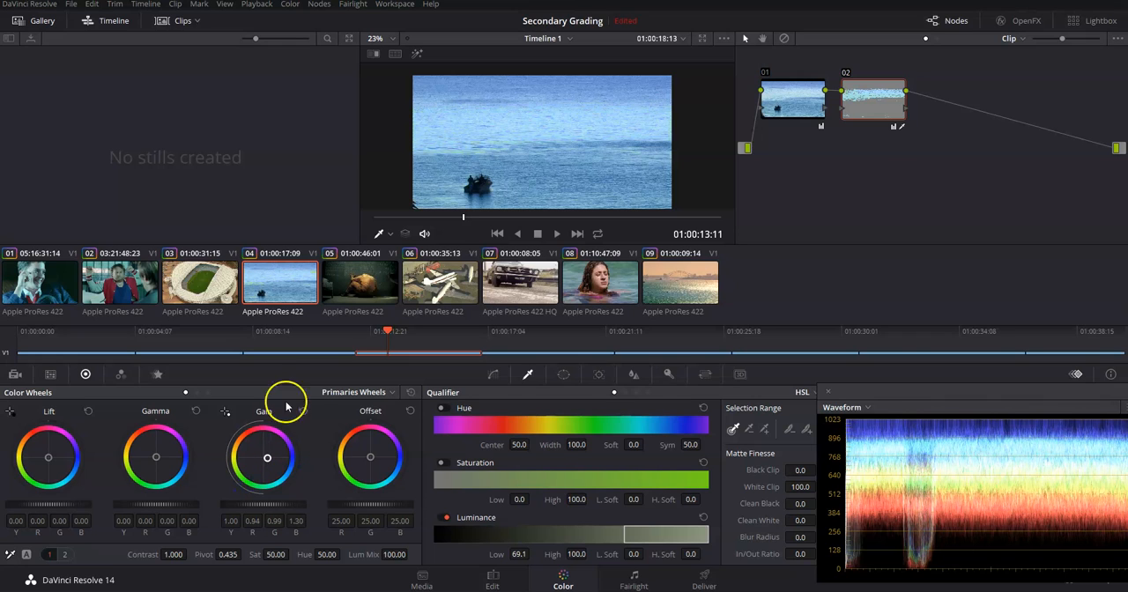
pyautogui.click(304, 413)
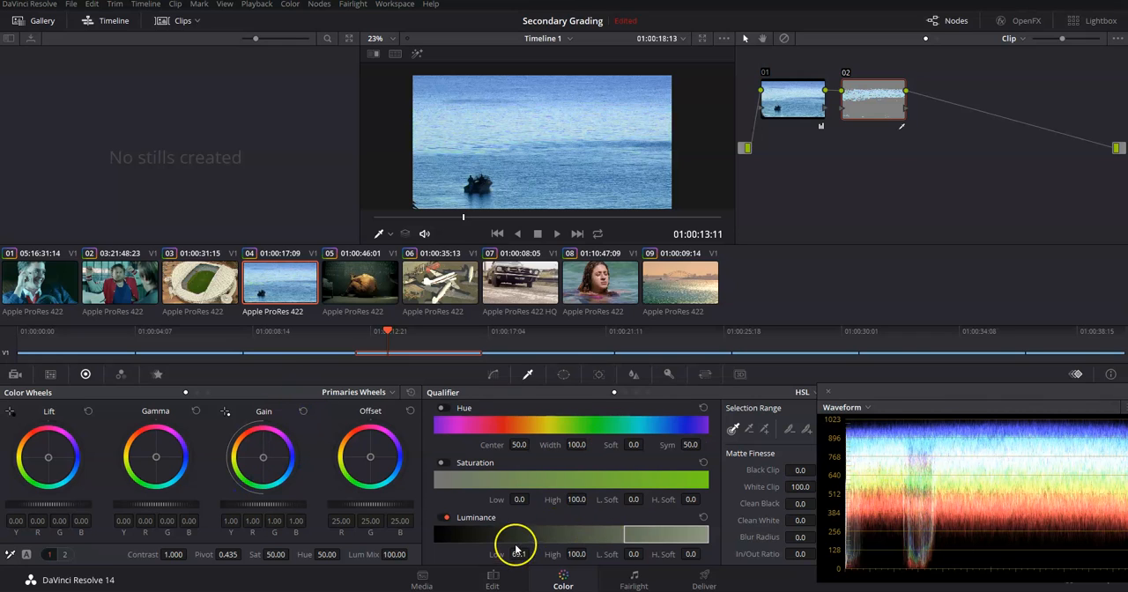